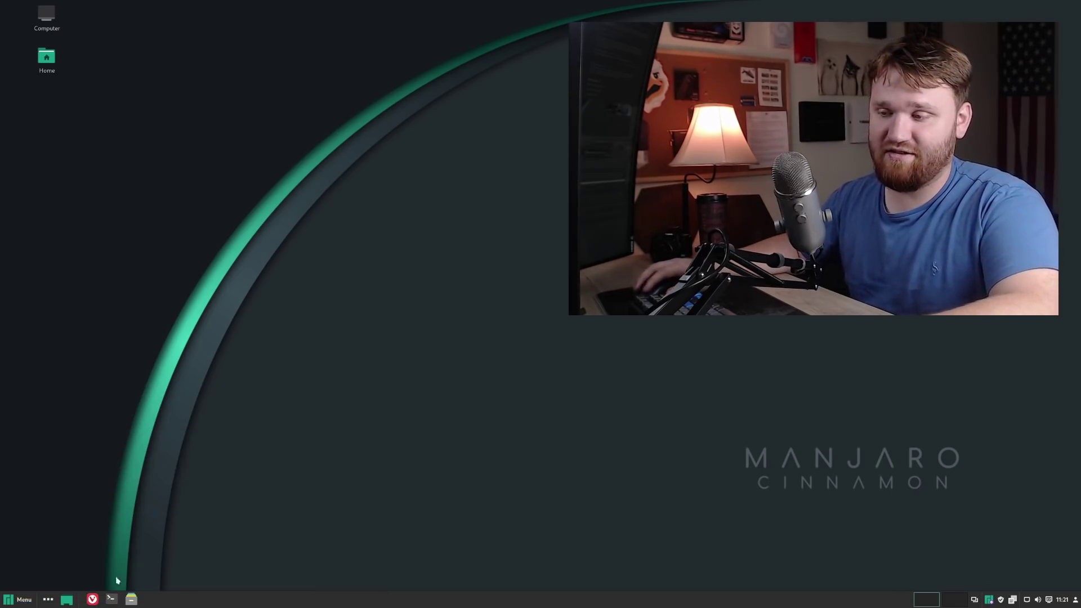
- Launch Vivaldi, move its welcome window near the screen top, and enlarge it
click(93, 600)
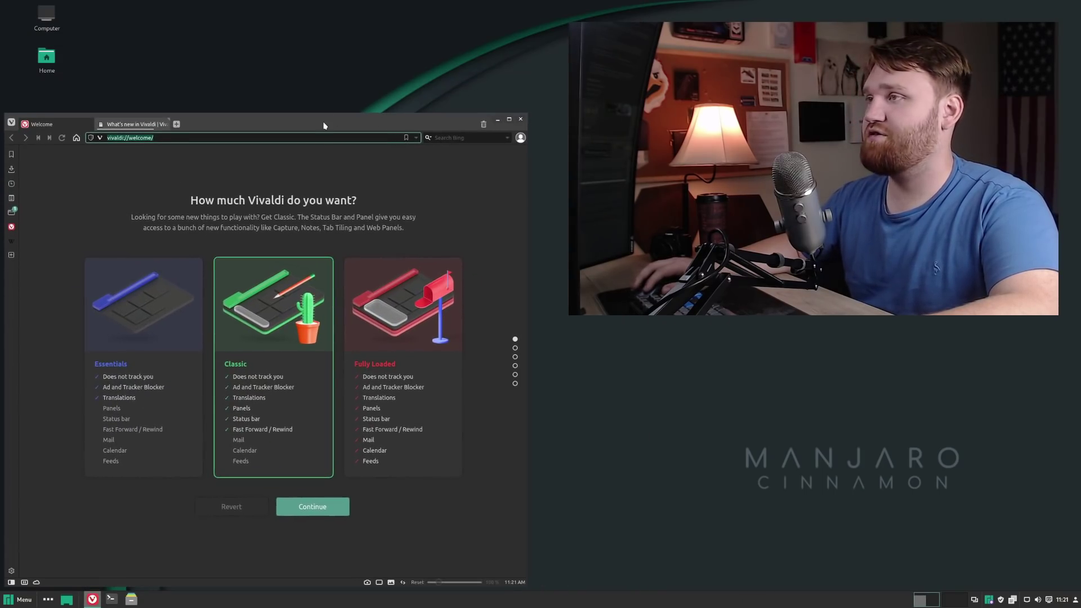
drag(335, 120, 334, 102)
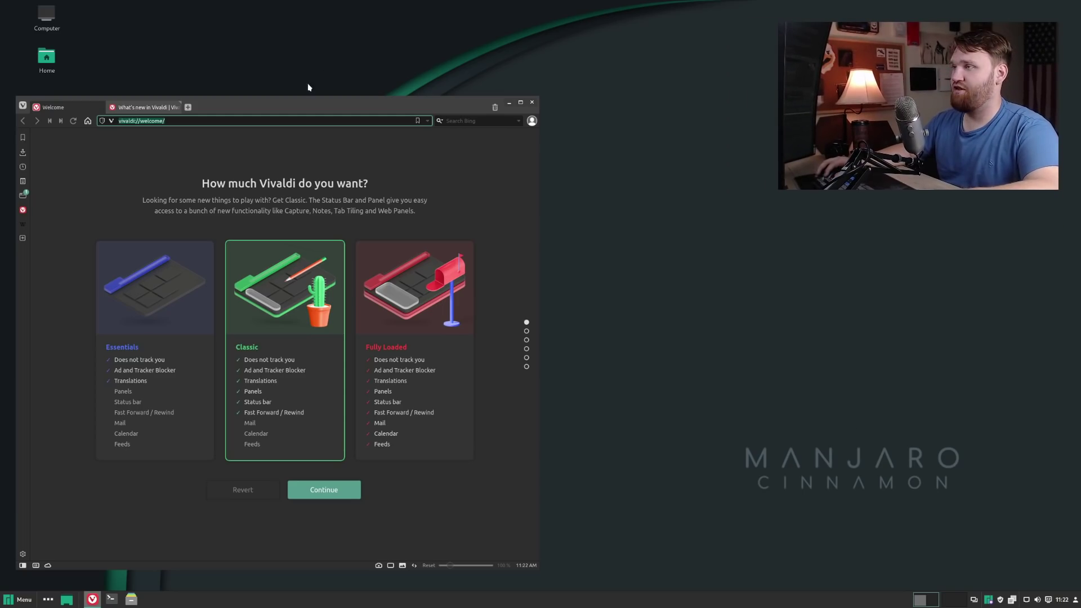
drag(294, 103, 350, 27)
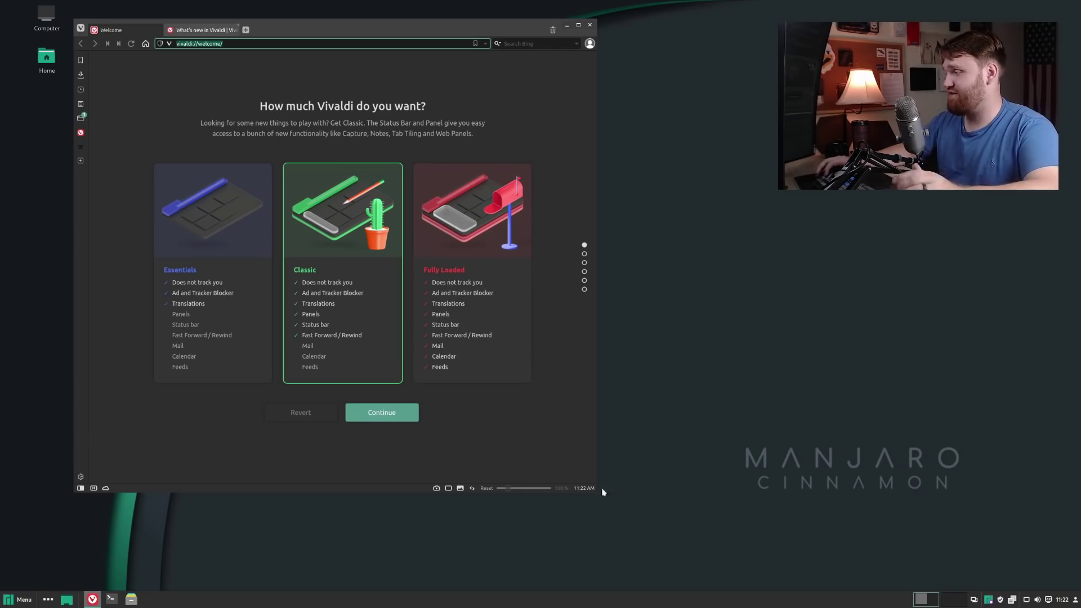
drag(598, 497, 703, 550)
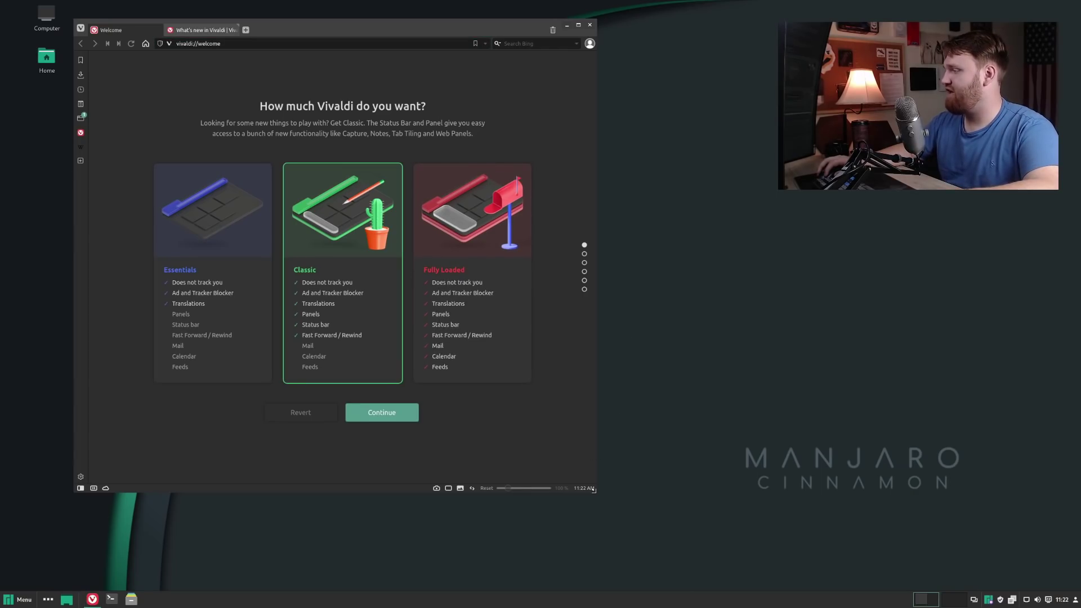
drag(594, 489, 746, 565)
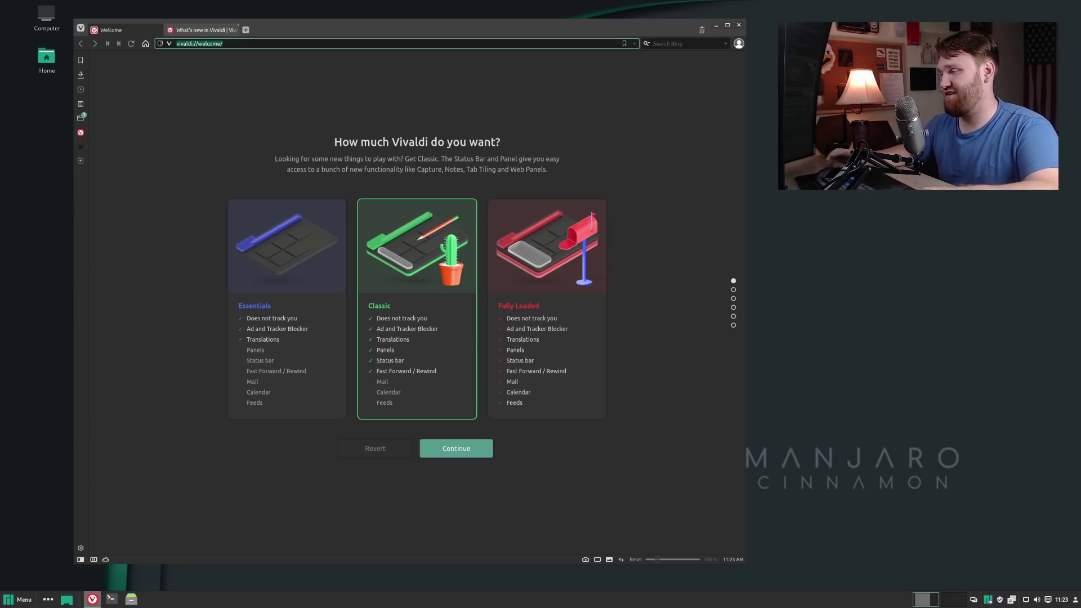
- Bring the Firefox forum post window into view and make it larger
drag(1080, 113, 290, 17)
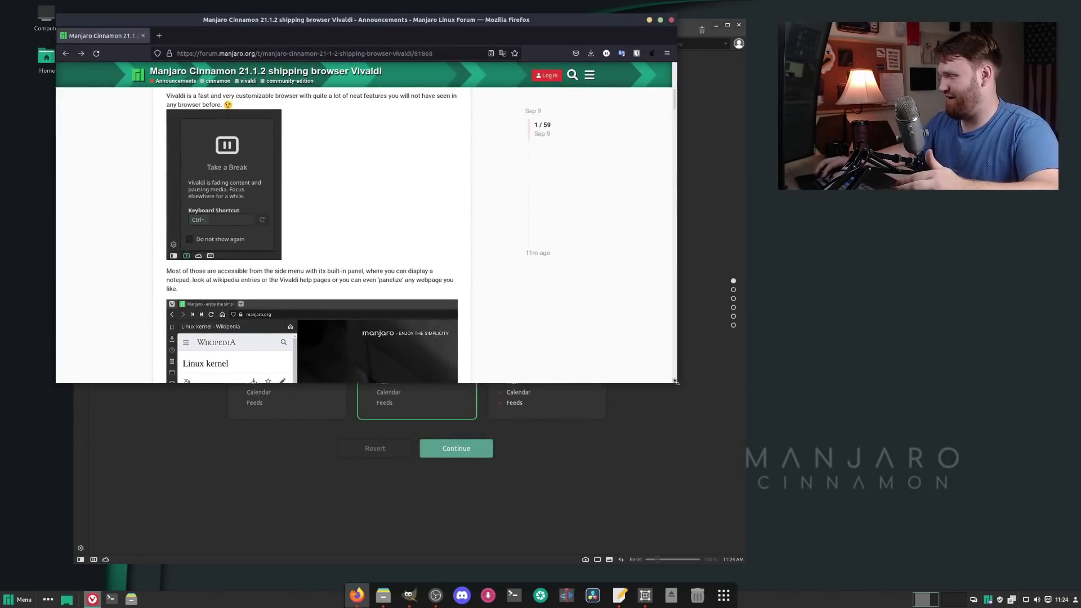
drag(676, 382, 754, 571)
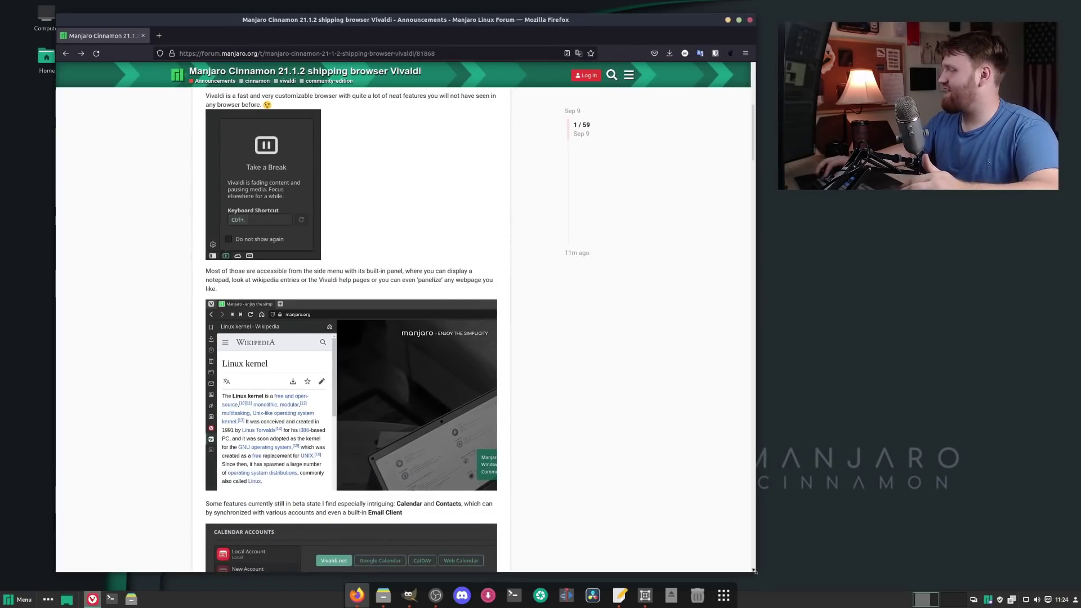
scroll(532, 451, up, 5)
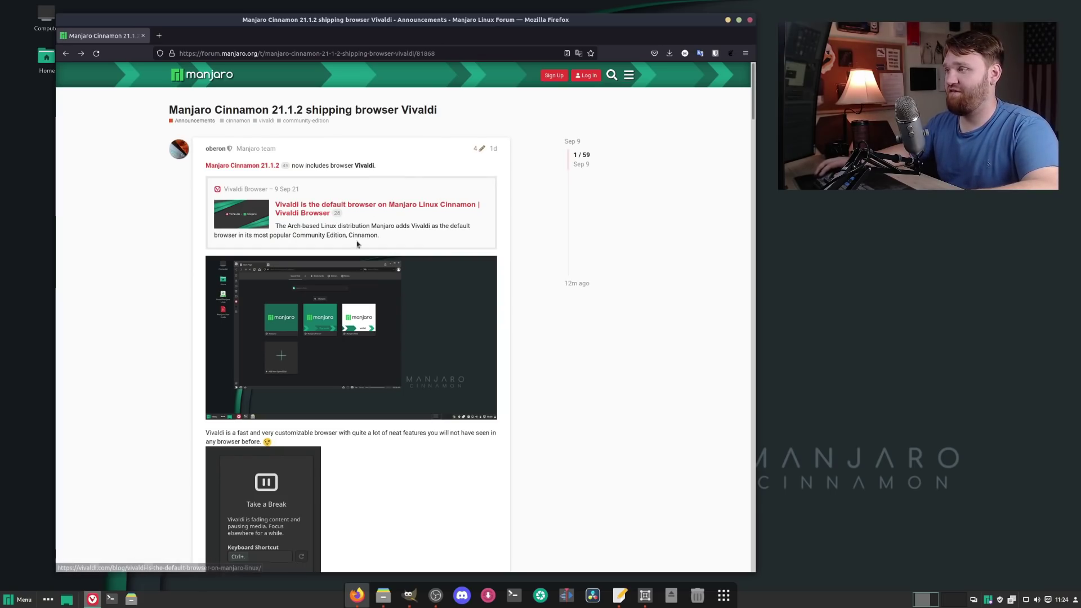
scroll(356, 244, down, 3)
scroll(357, 244, up, 3)
- Open the linked Vivaldi blog article in a new tab and read down to its comments
right_click(336, 208)
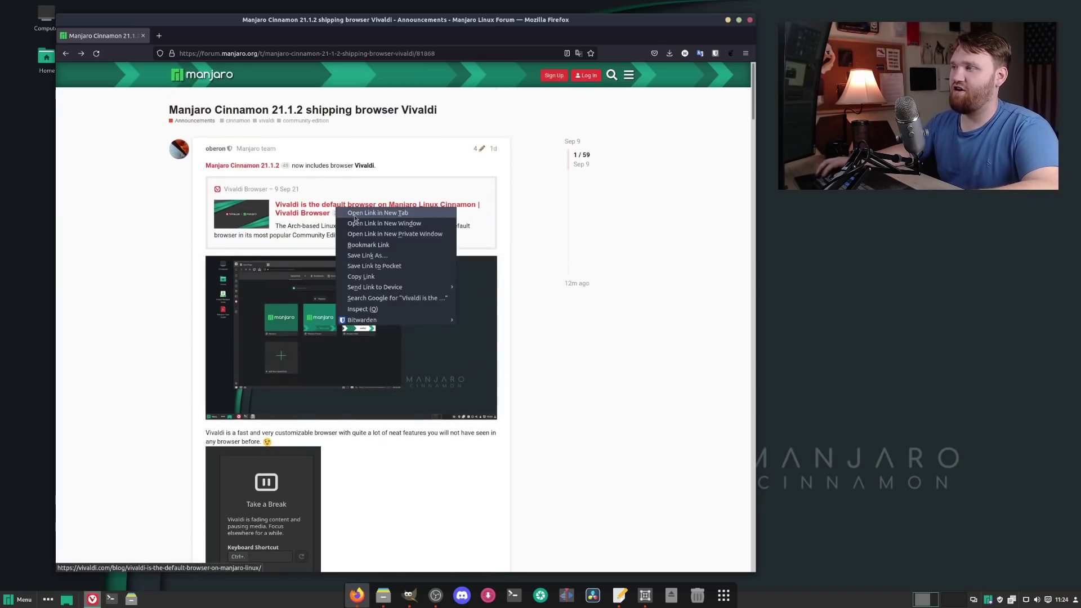
click(377, 212)
click(197, 35)
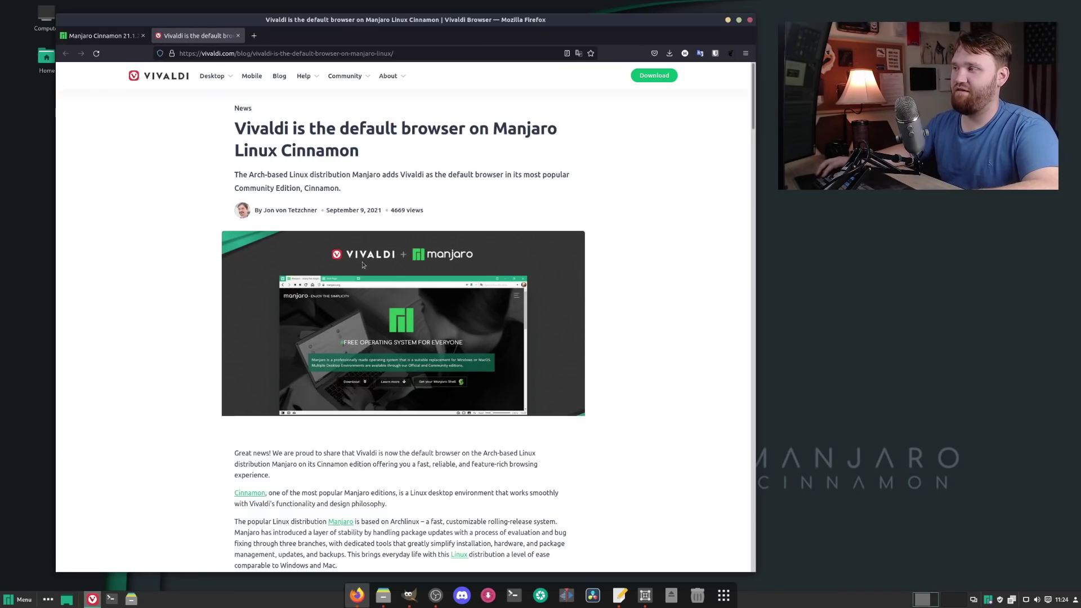
scroll(442, 276, down, 1)
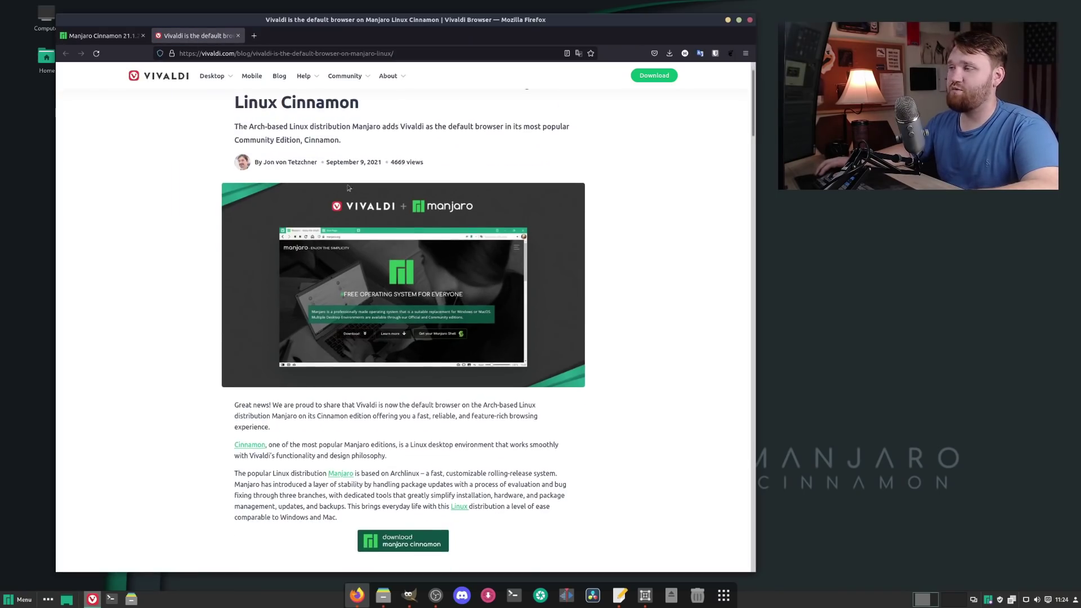
scroll(347, 188, down, 4)
scroll(347, 187, down, 7)
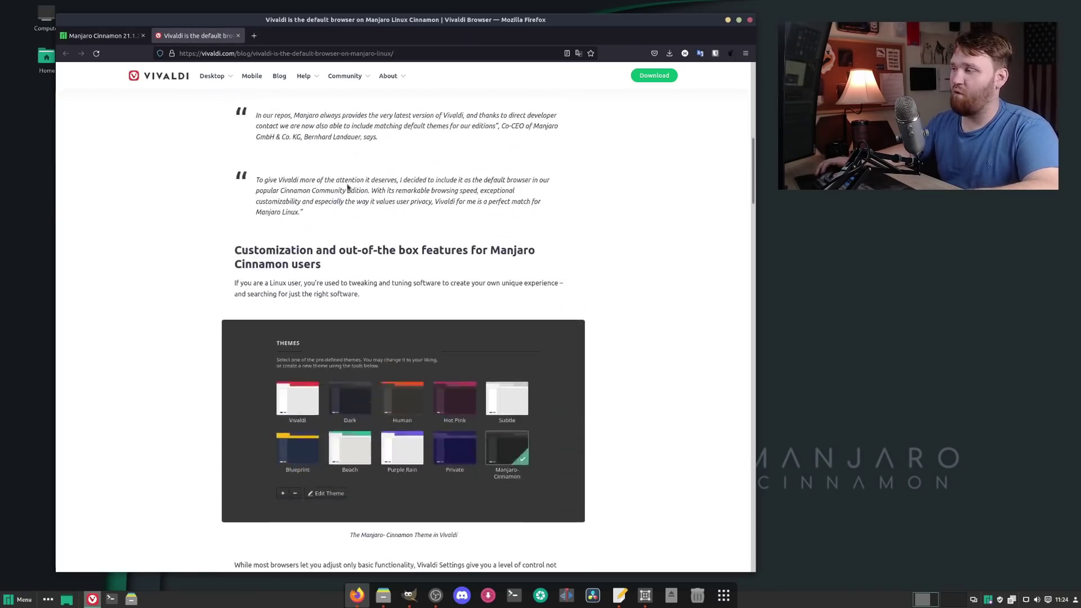
scroll(353, 188, down, 10)
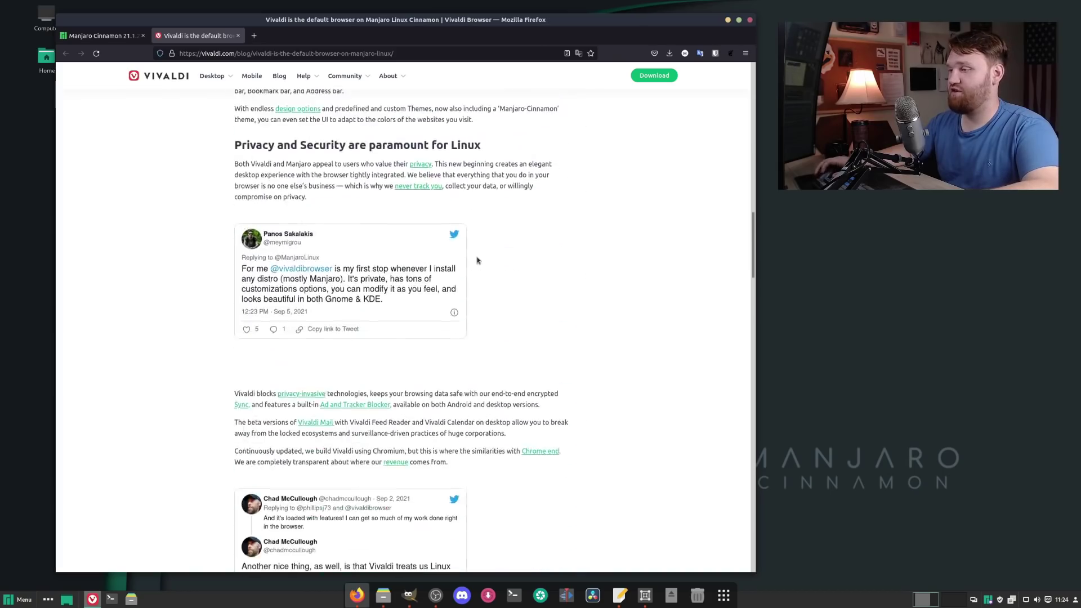
scroll(477, 260, down, 4)
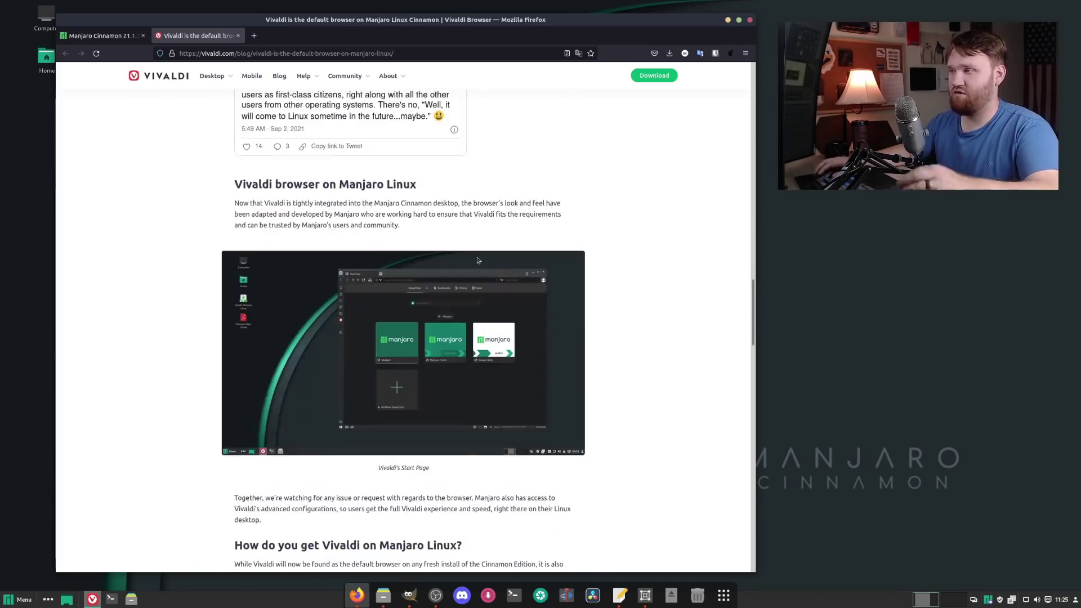
scroll(477, 260, down, 2)
scroll(477, 260, down, 6)
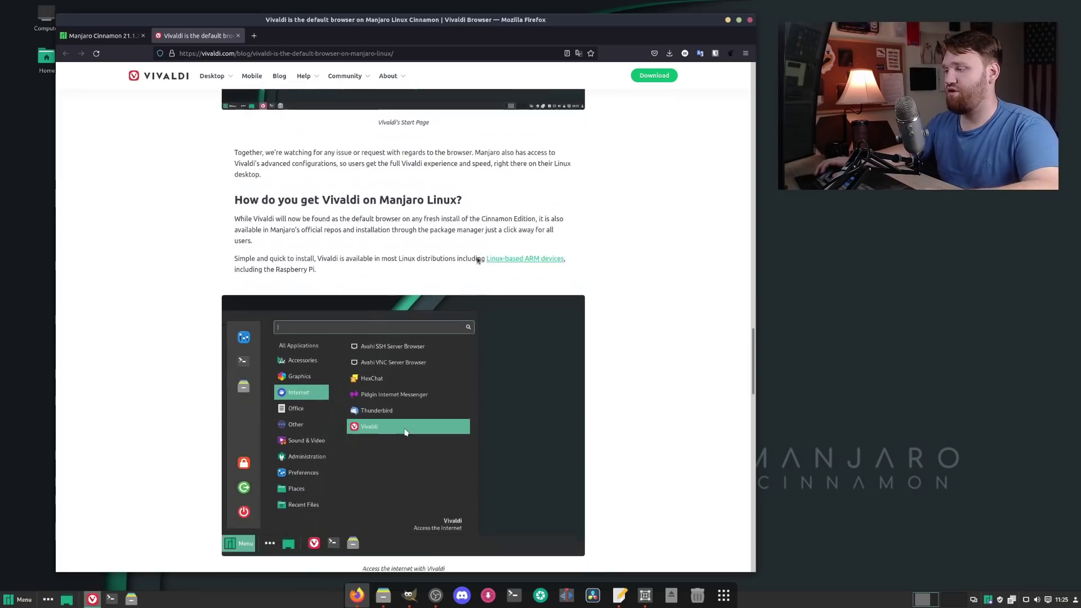
scroll(478, 261, down, 5)
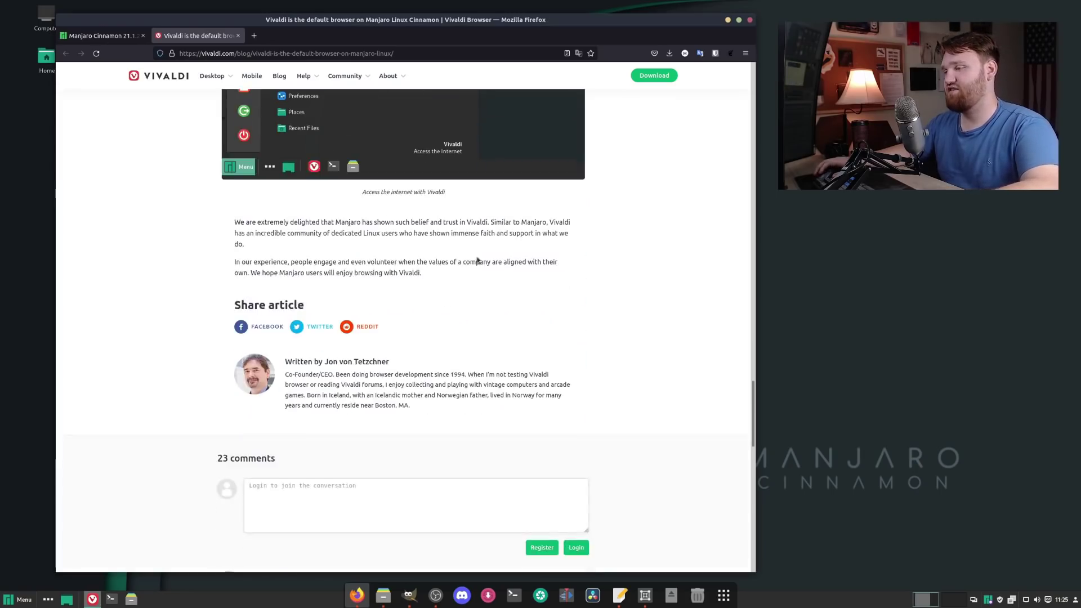
- Return to the Manjaro forum post and scroll to its Manjaro-Cinnamon theme settings screenshot
click(85, 36)
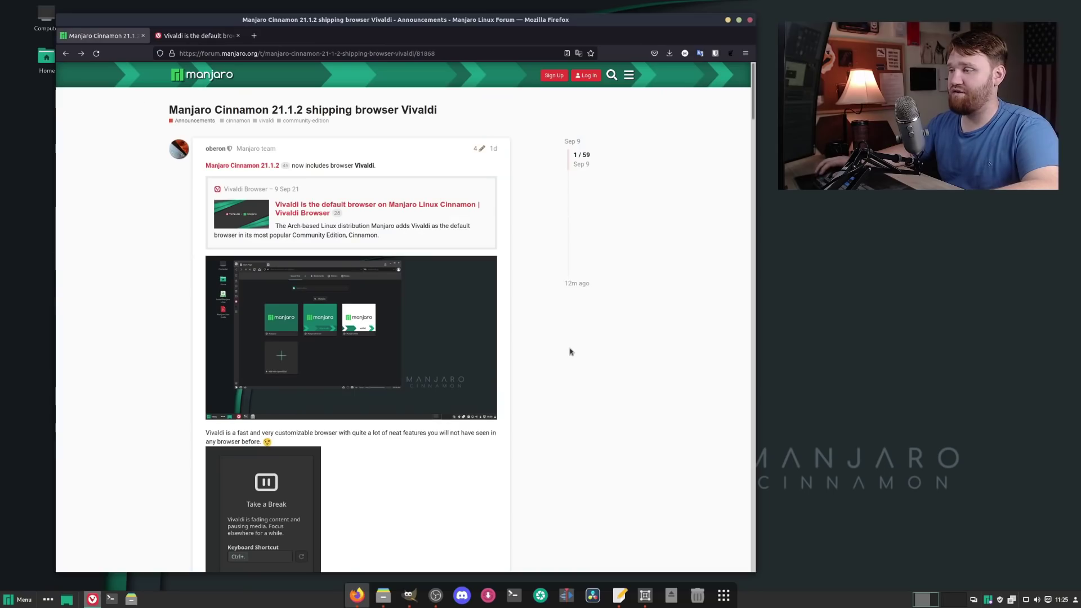
scroll(571, 352, down, 3)
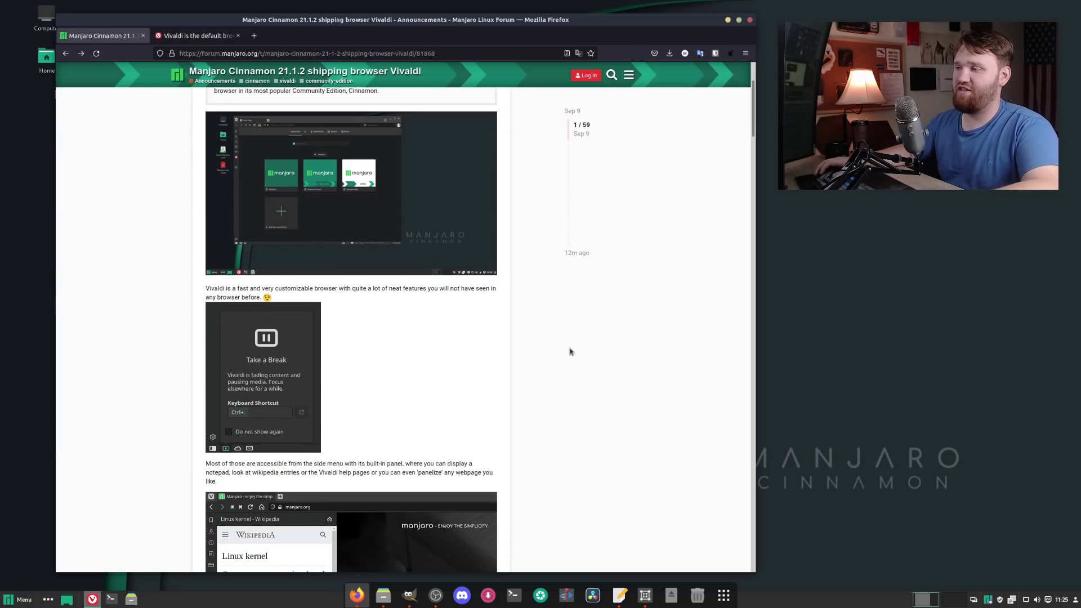
scroll(403, 353, down, 1)
scroll(403, 353, up, 4)
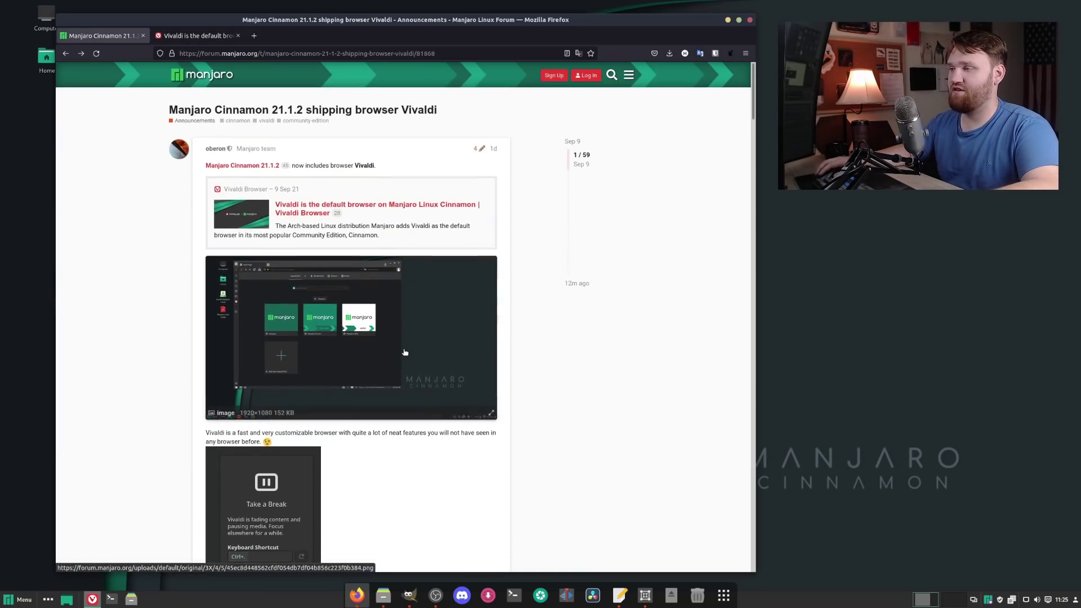
scroll(403, 352, down, 4)
scroll(403, 353, down, 6)
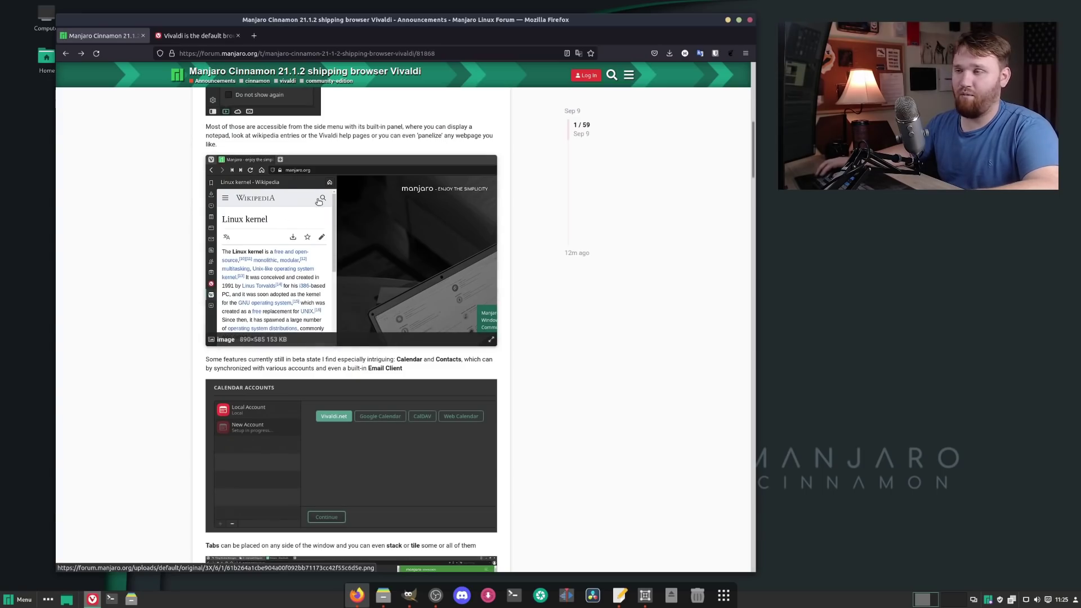
scroll(270, 270, down, 5)
scroll(242, 331, up, 3)
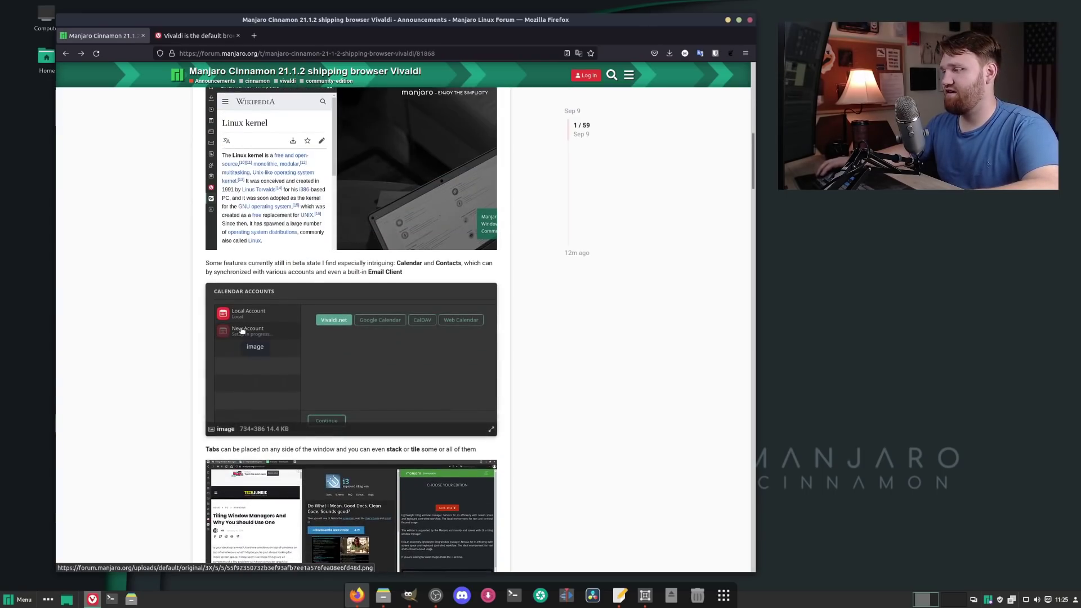
scroll(243, 331, down, 5)
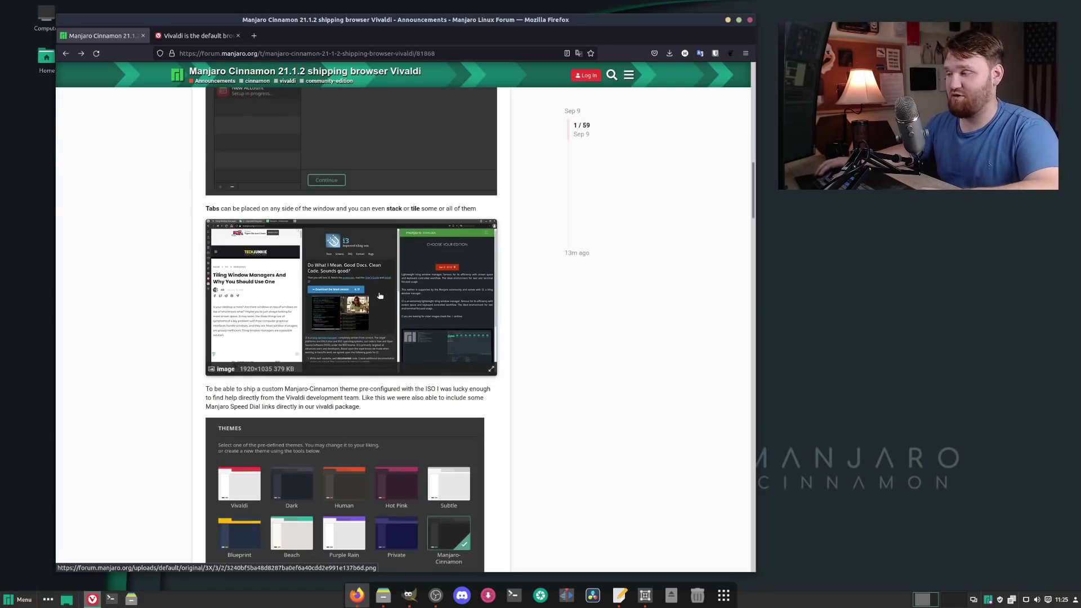
scroll(380, 295, down, 4)
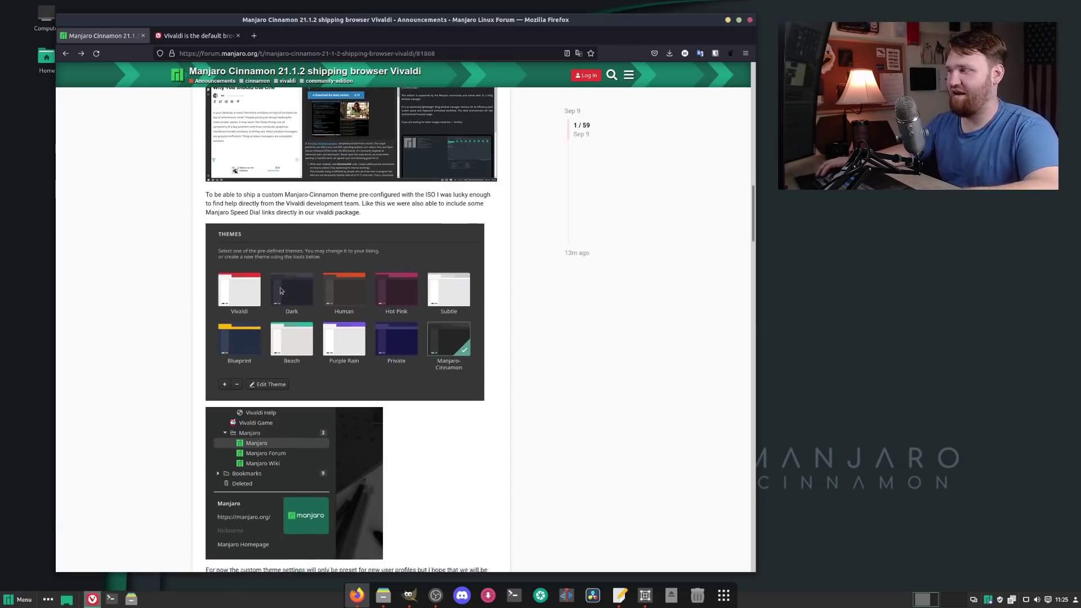
scroll(310, 336, down, 1)
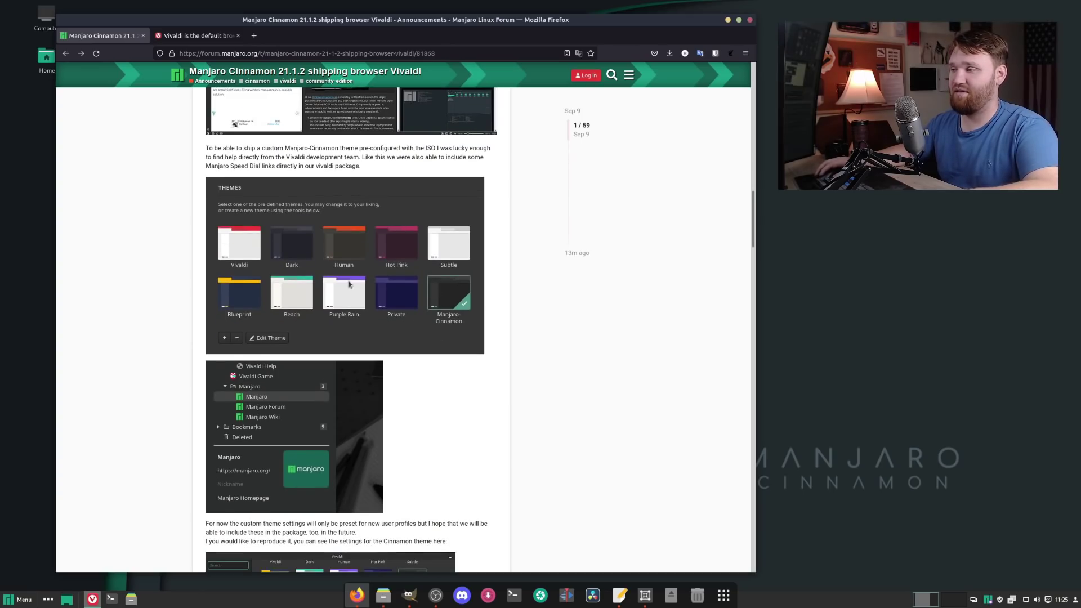
scroll(348, 284, down, 6)
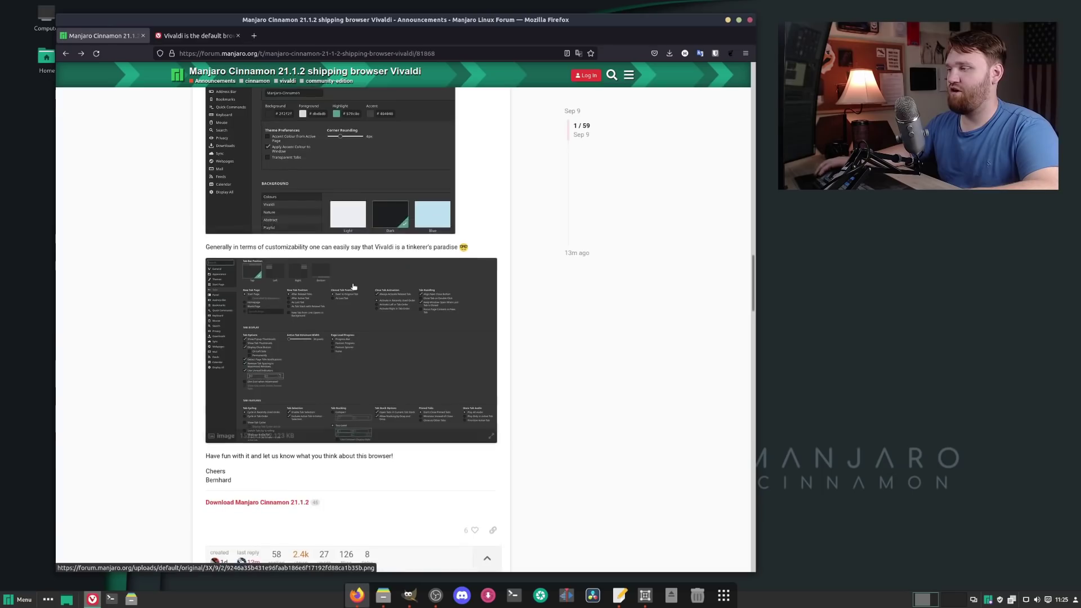
scroll(354, 287, down, 3)
scroll(353, 284, up, 5)
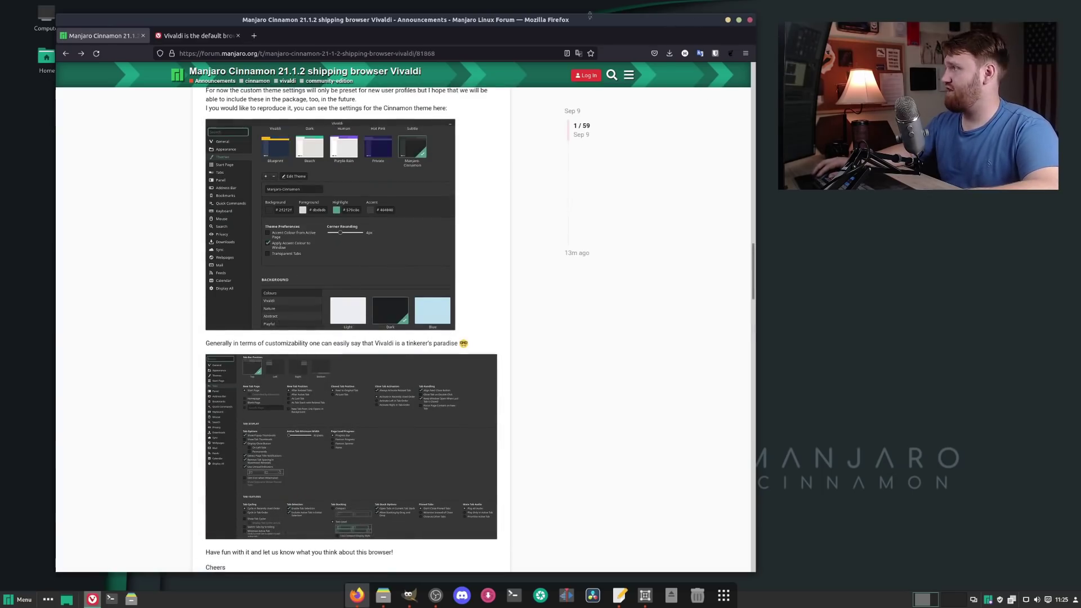
- Close Firefox, then pick Vivaldi's Fully Loaded feature set and continue to the import step
drag(56, 14, 324, 33)
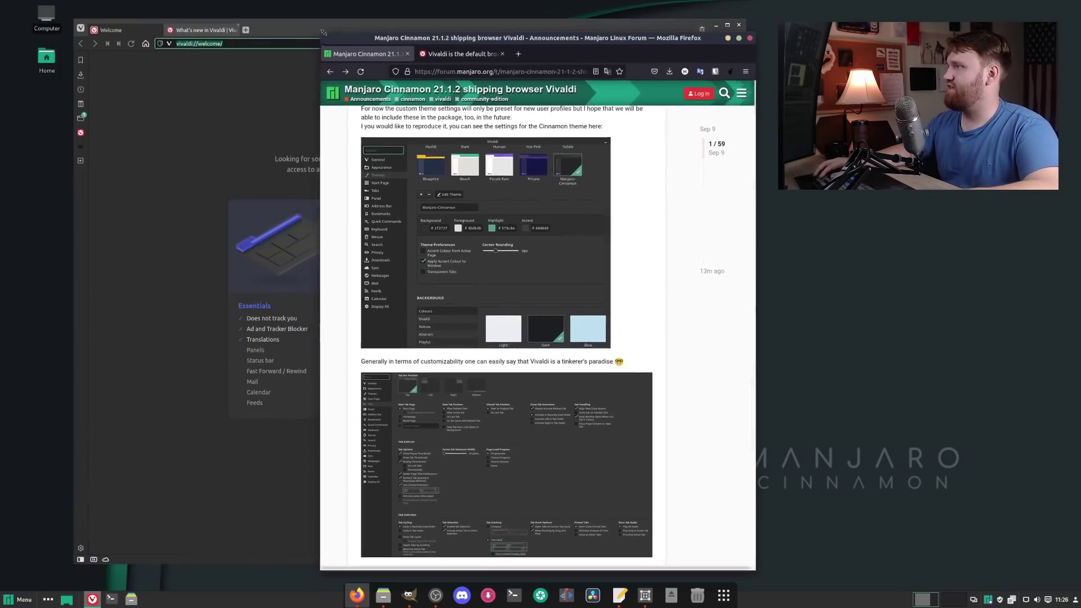
key(alt+F4)
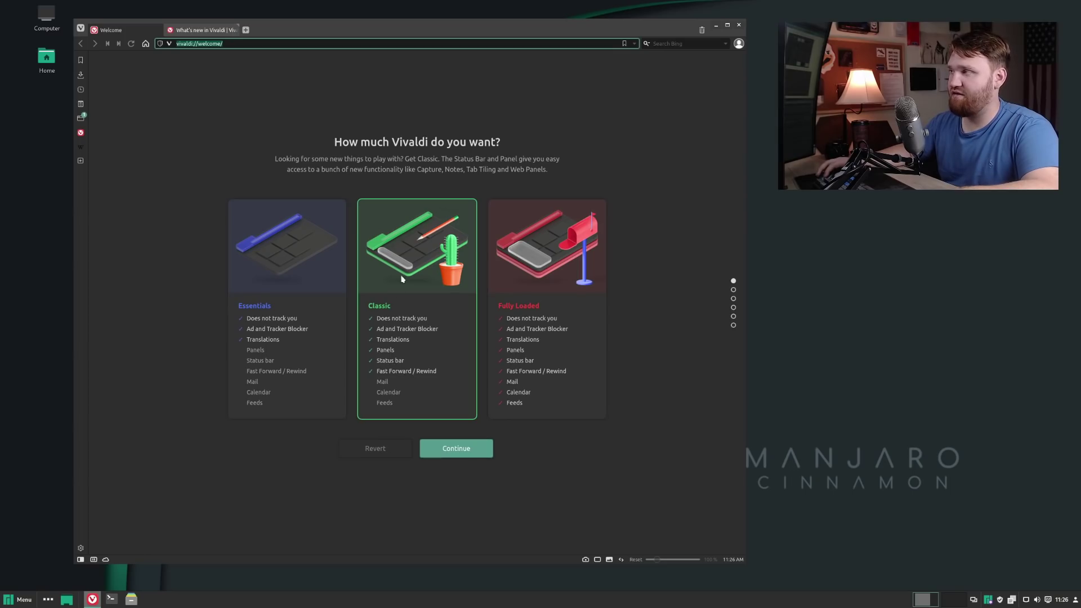
click(519, 288)
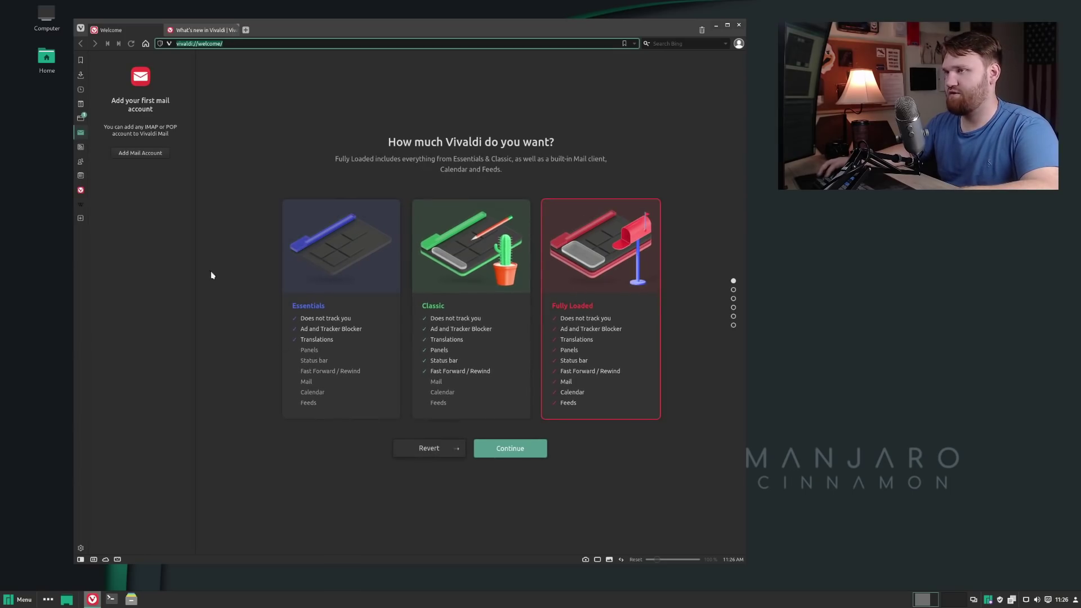
click(516, 450)
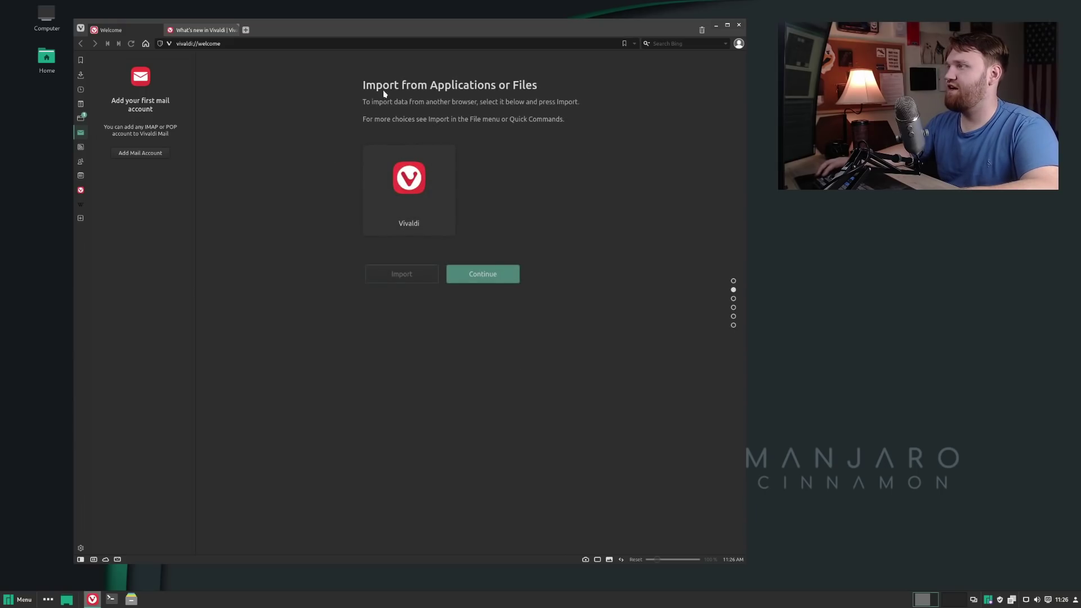
- Skip data import and choose Block Trackers as the protection level
click(487, 275)
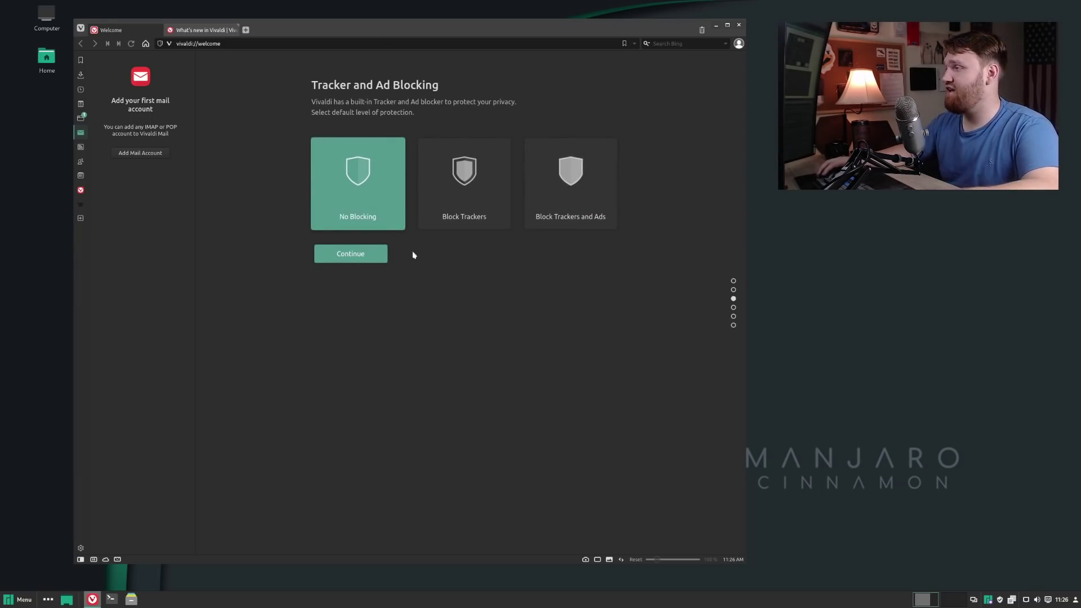
click(463, 208)
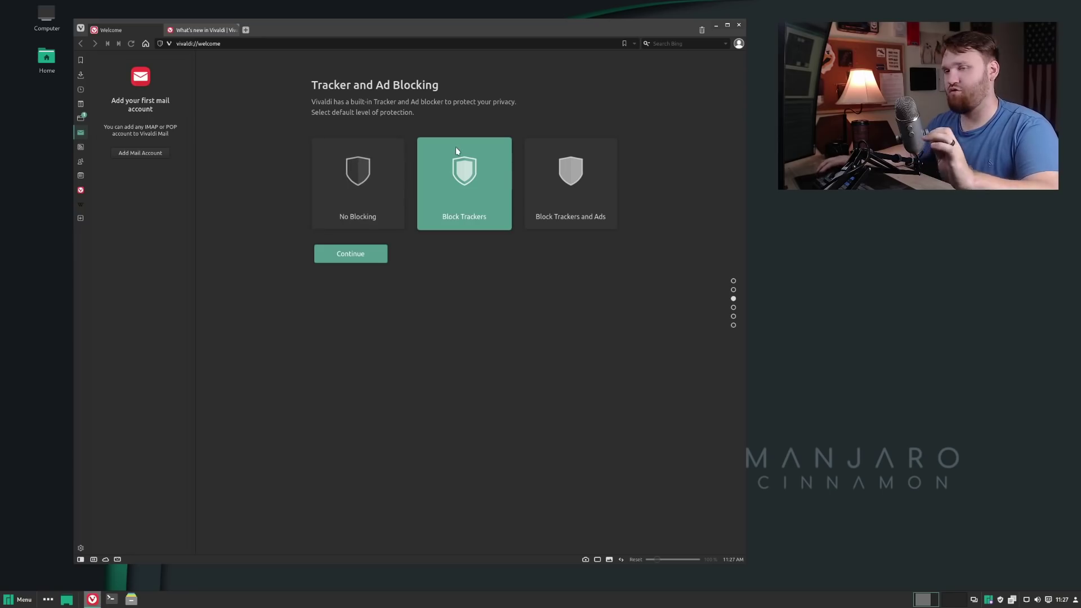
click(160, 43)
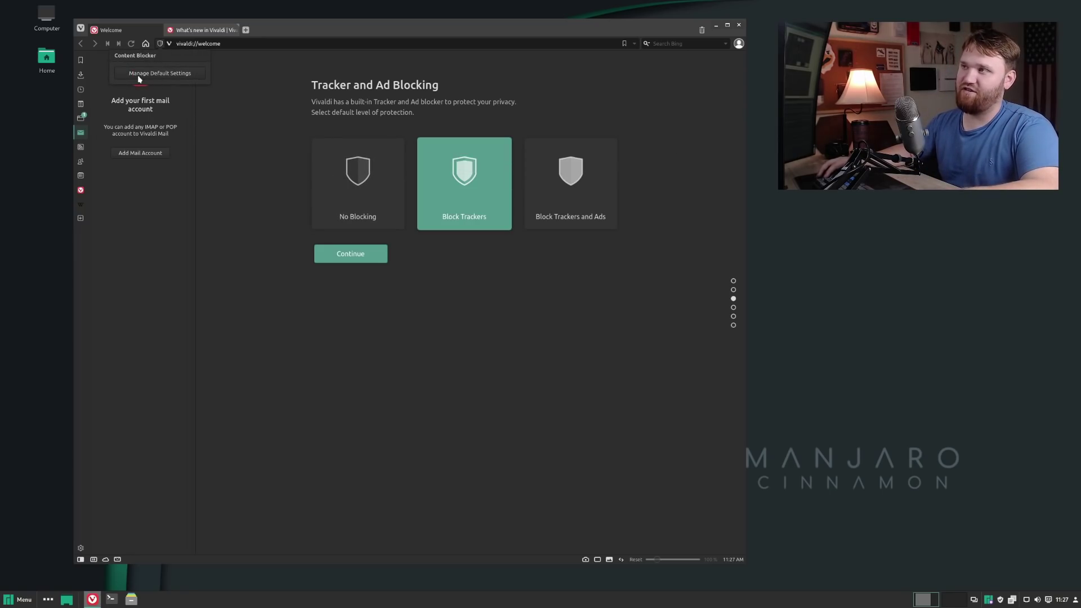
- Continue to Pick a Theme after reviewing the tracker-blocking defaults in Privacy settings
click(347, 253)
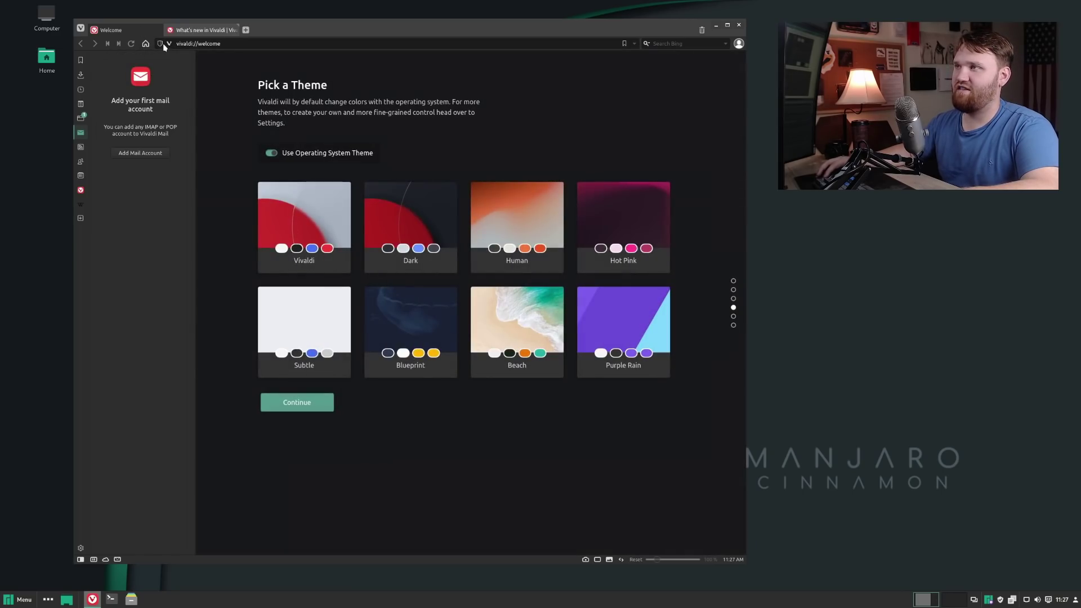
click(161, 44)
click(166, 72)
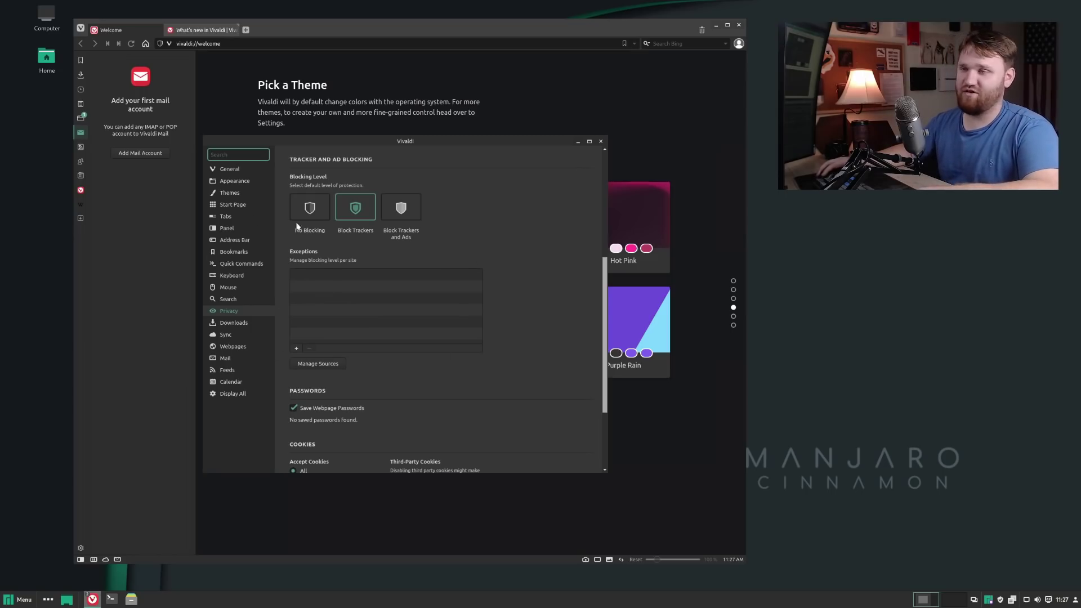
click(600, 141)
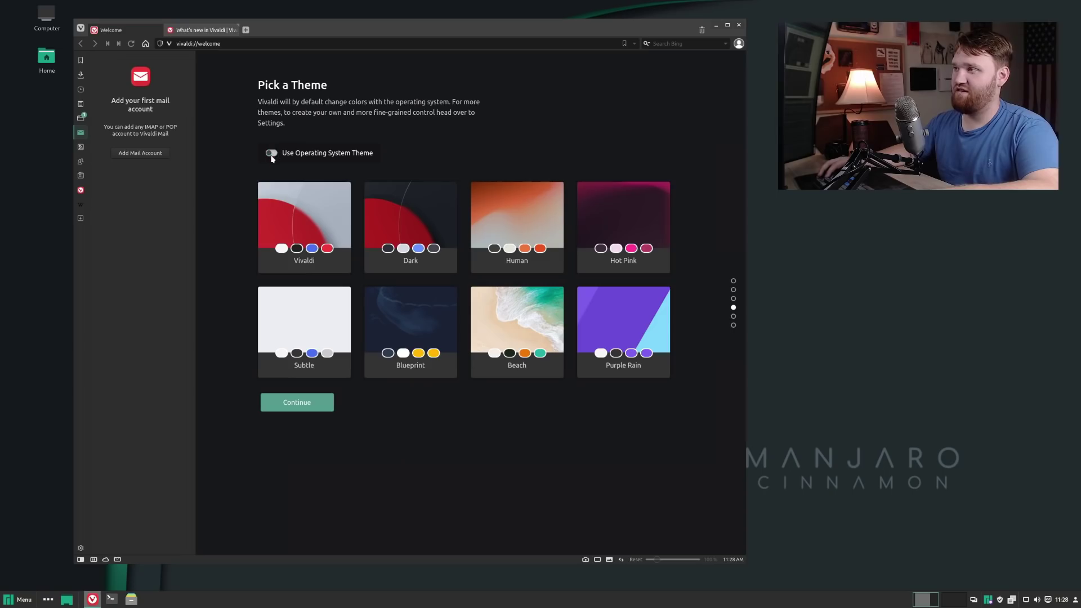
- Preview the light Vivaldi theme, re-enable Use Operating System Theme, and keep tabs on Top
click(289, 213)
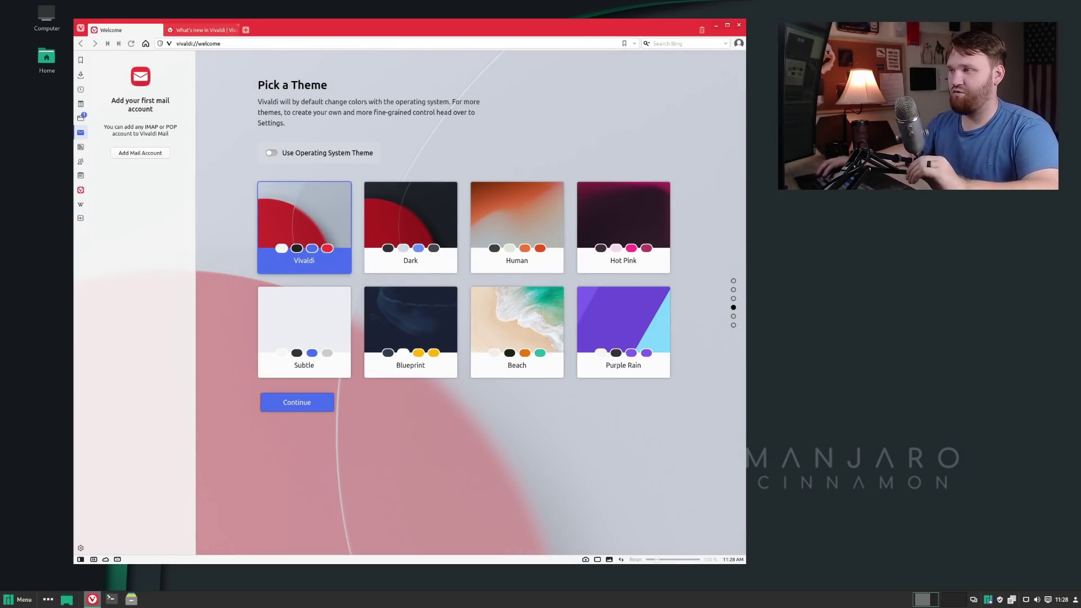
click(272, 153)
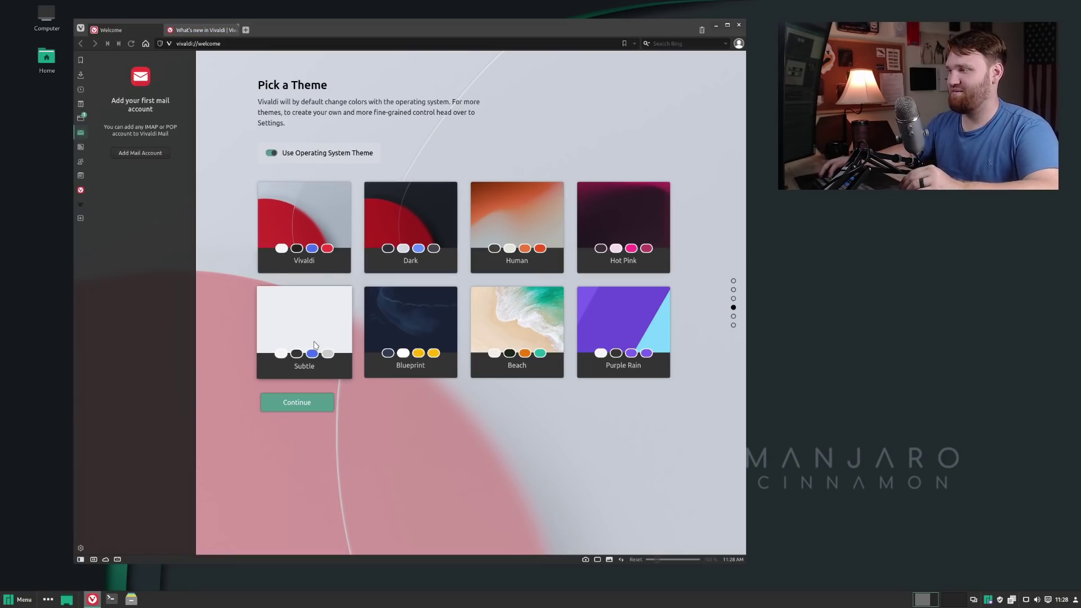
click(292, 403)
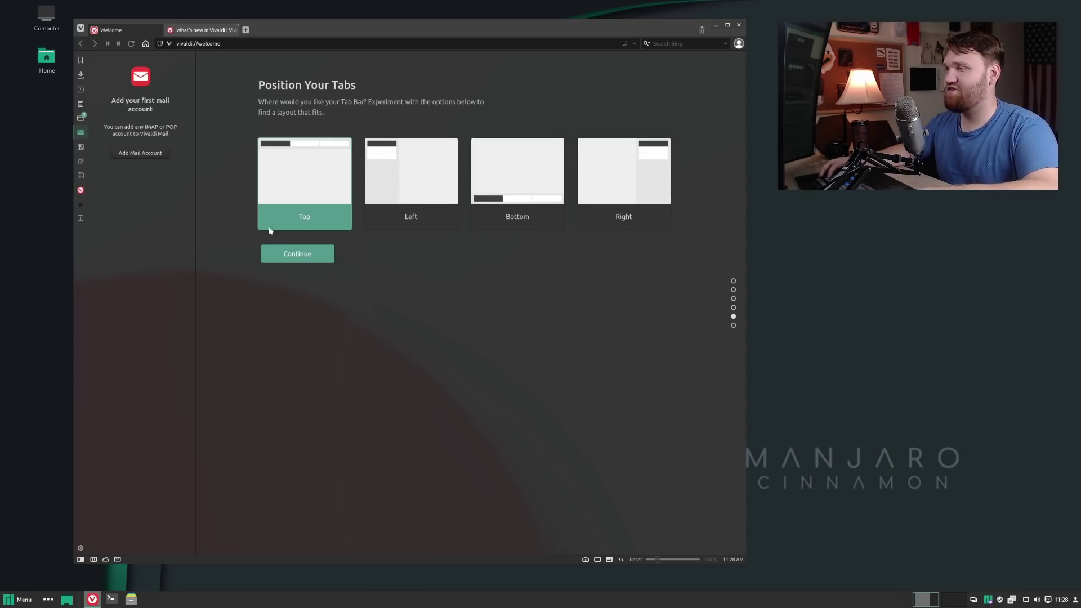
click(310, 255)
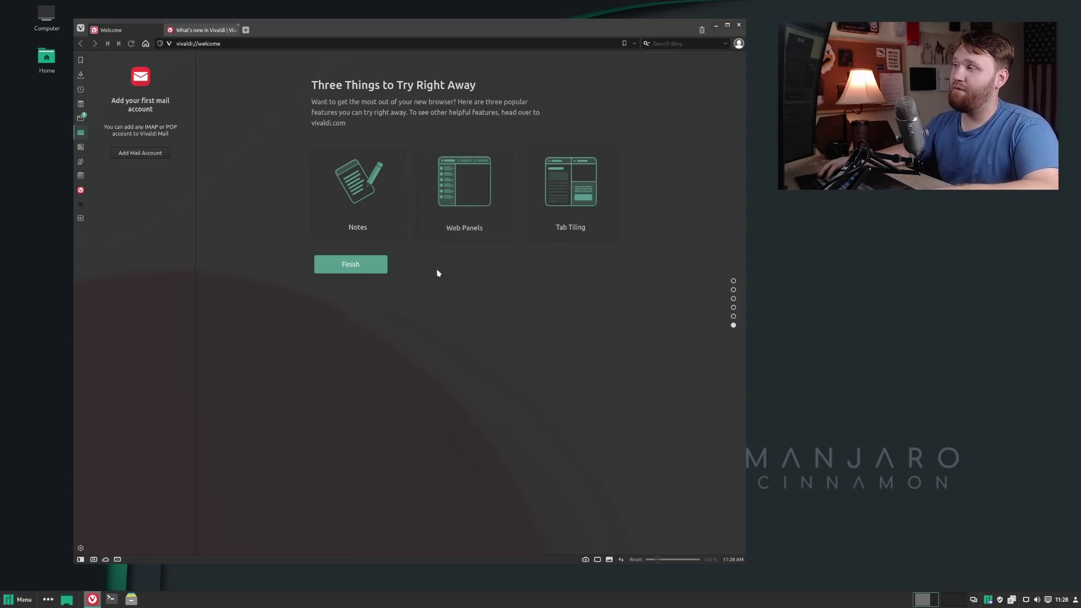
- Skim the Web Panels help article, open the Wikipedia web panel, then close the help tab
click(454, 200)
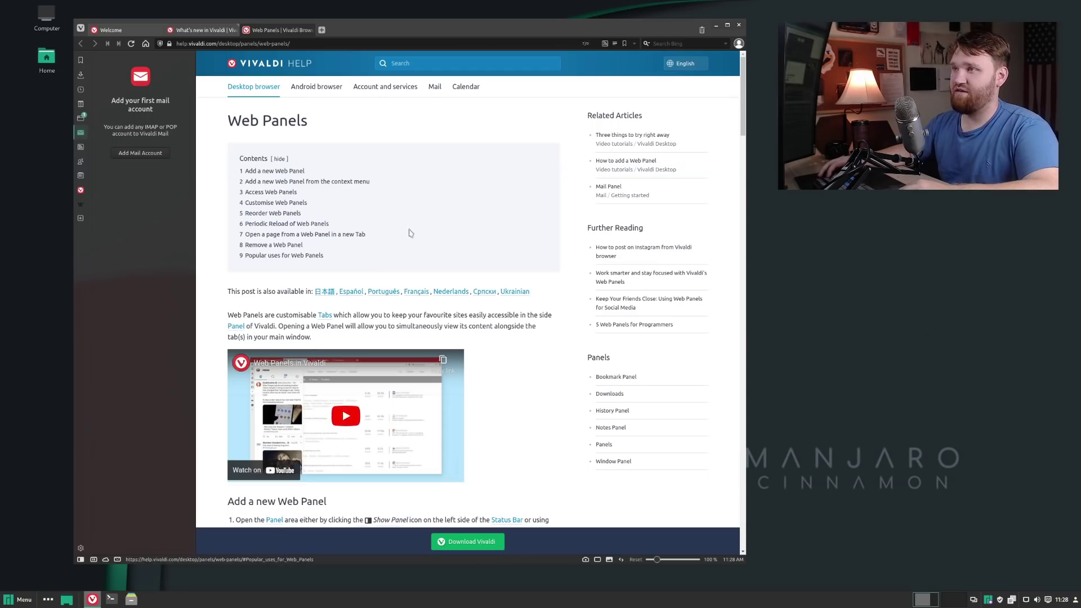
scroll(340, 338, down, 3)
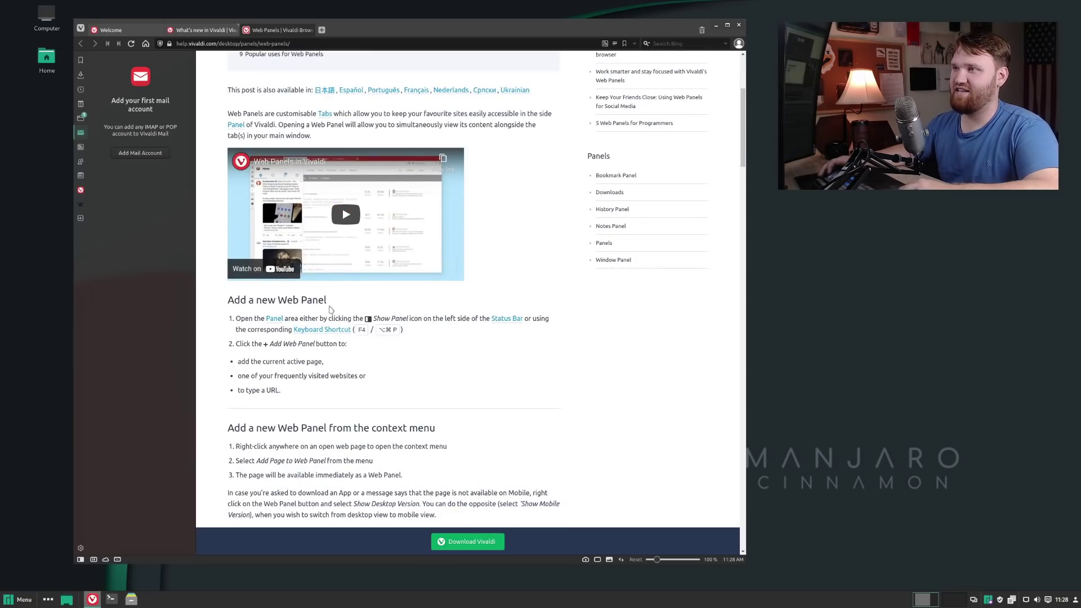
click(81, 205)
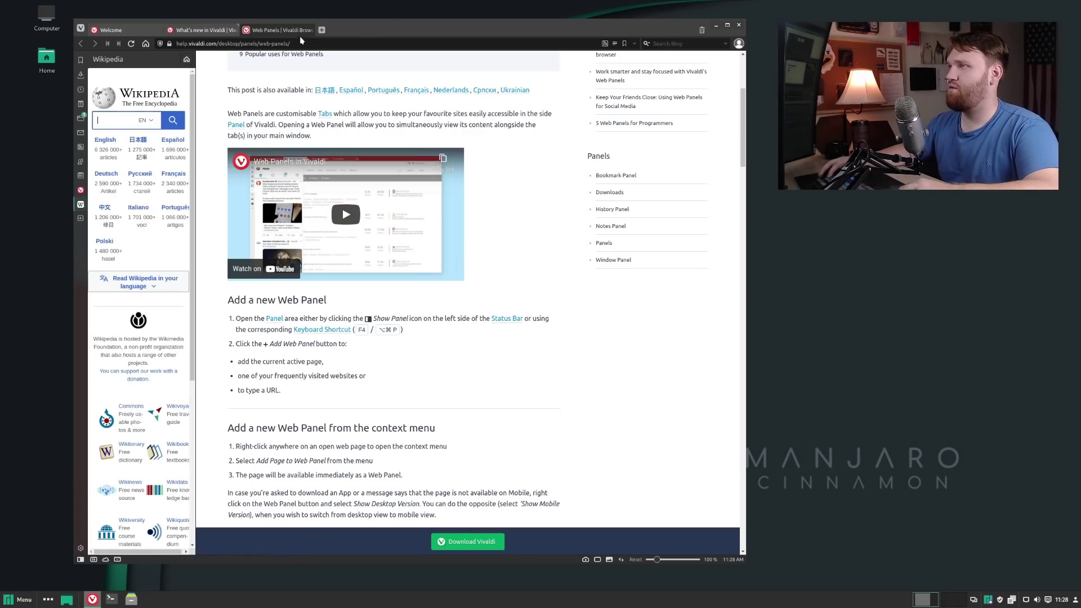
click(309, 30)
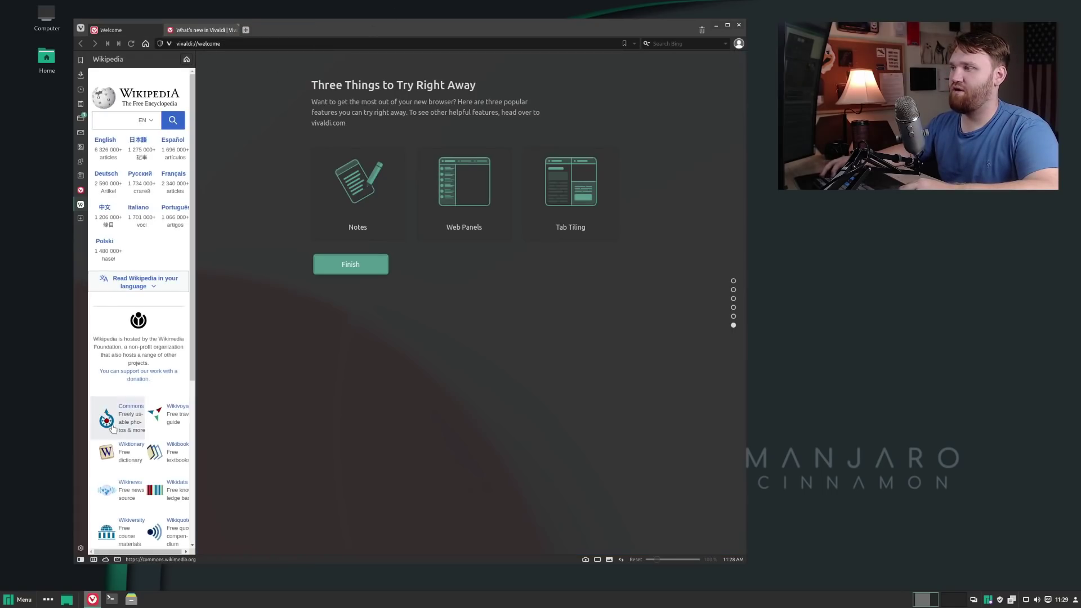
scroll(144, 281, down, 1)
scroll(123, 254, up, 1)
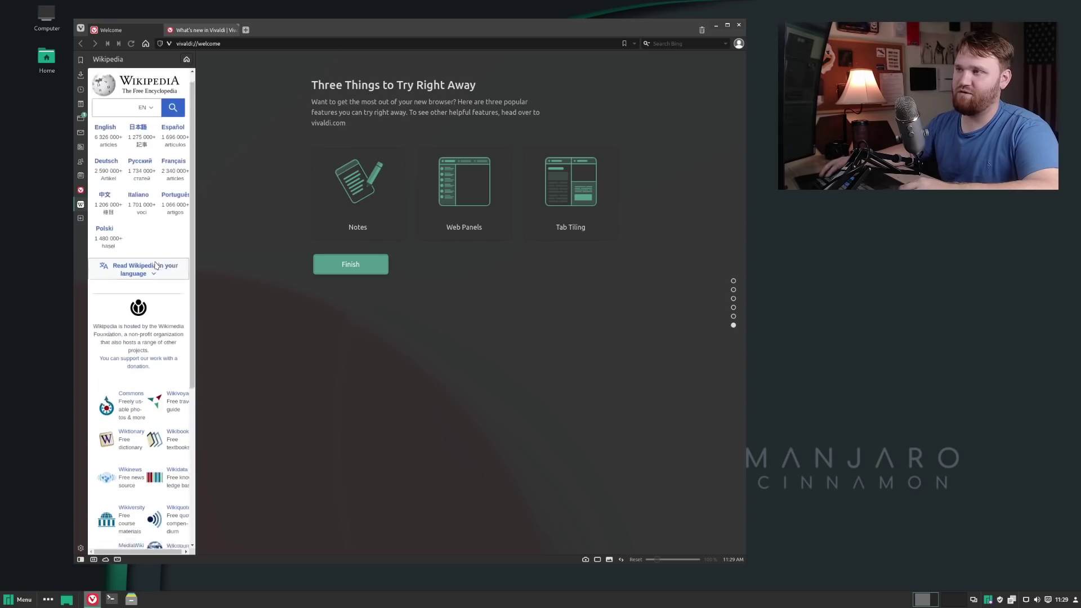
click(81, 218)
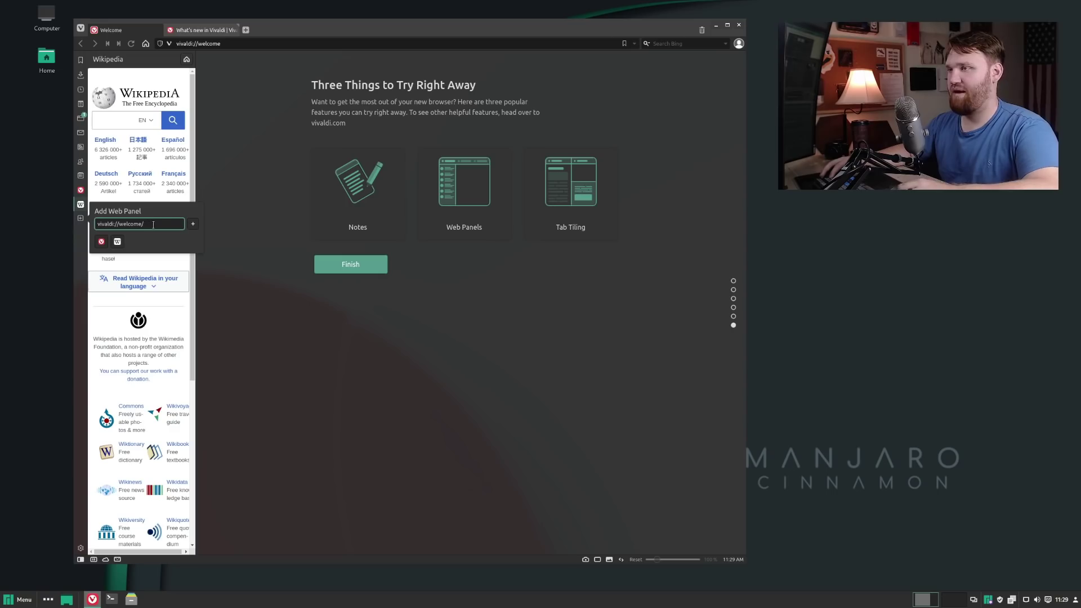
text(https://twitter.com)
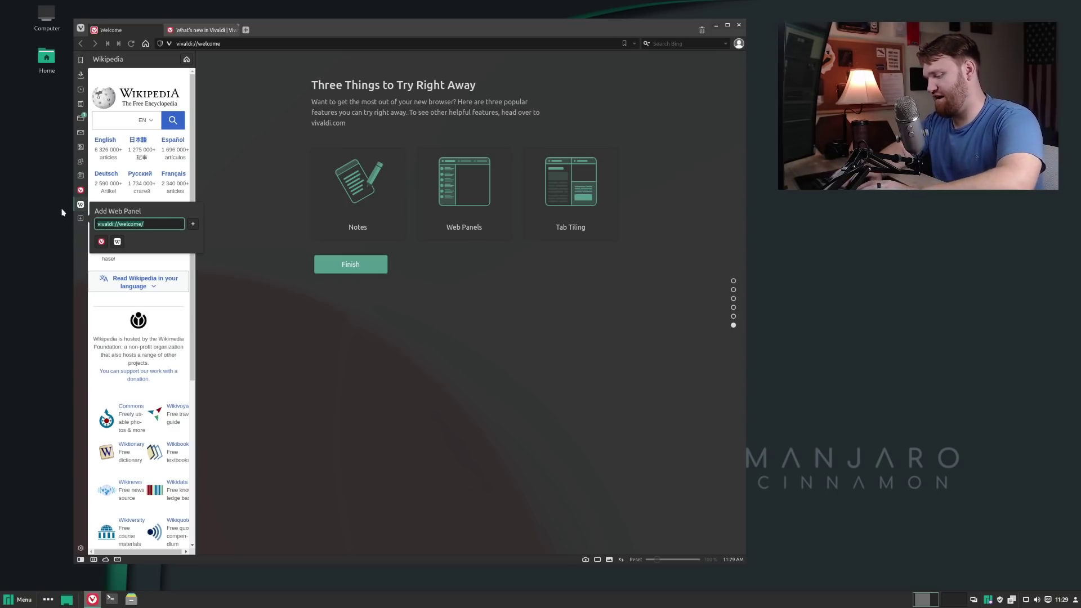
click(192, 223)
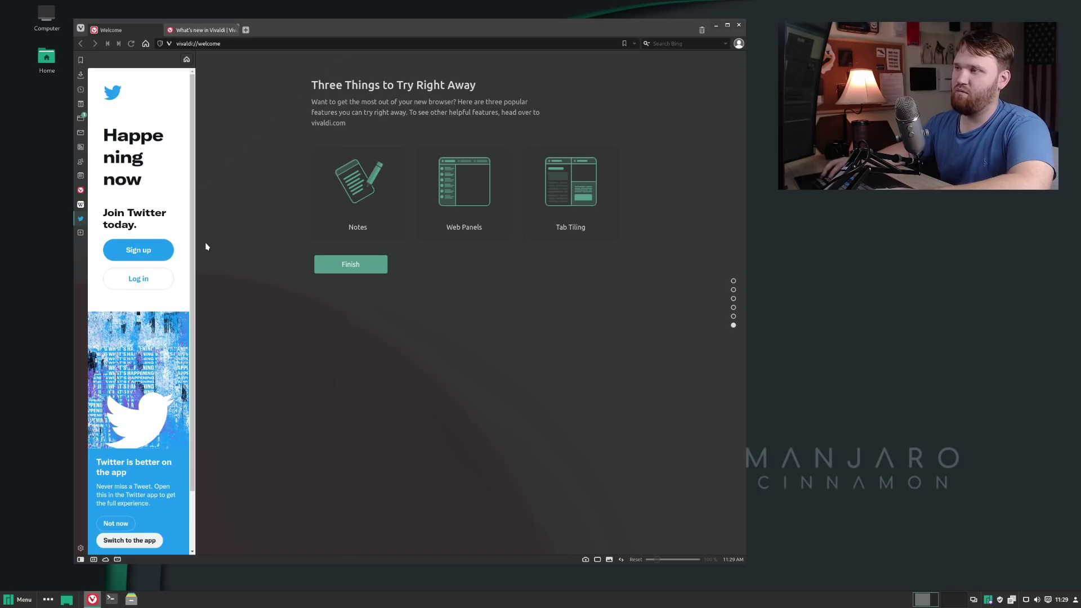
drag(195, 241, 248, 229)
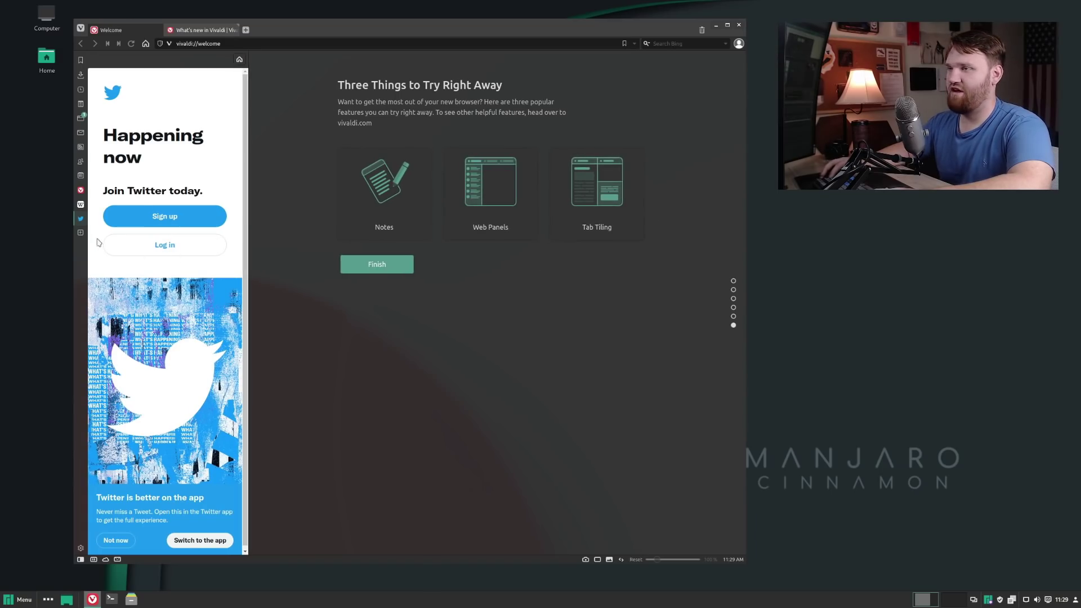
click(81, 219)
click(80, 220)
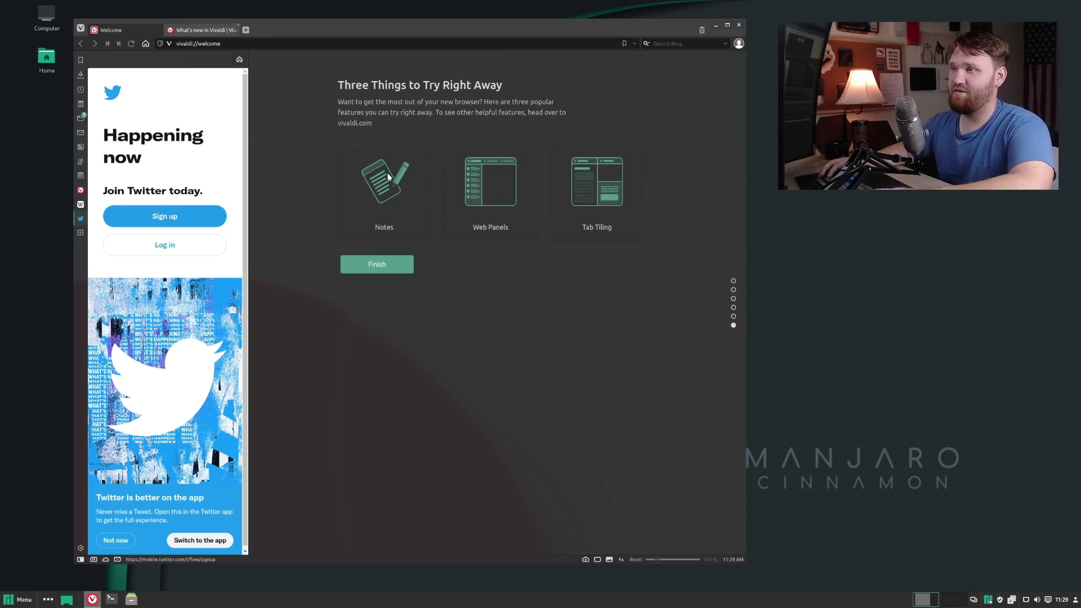
- Look through the Notes and Downloads panels, then show the Window panel's tab tree
click(81, 105)
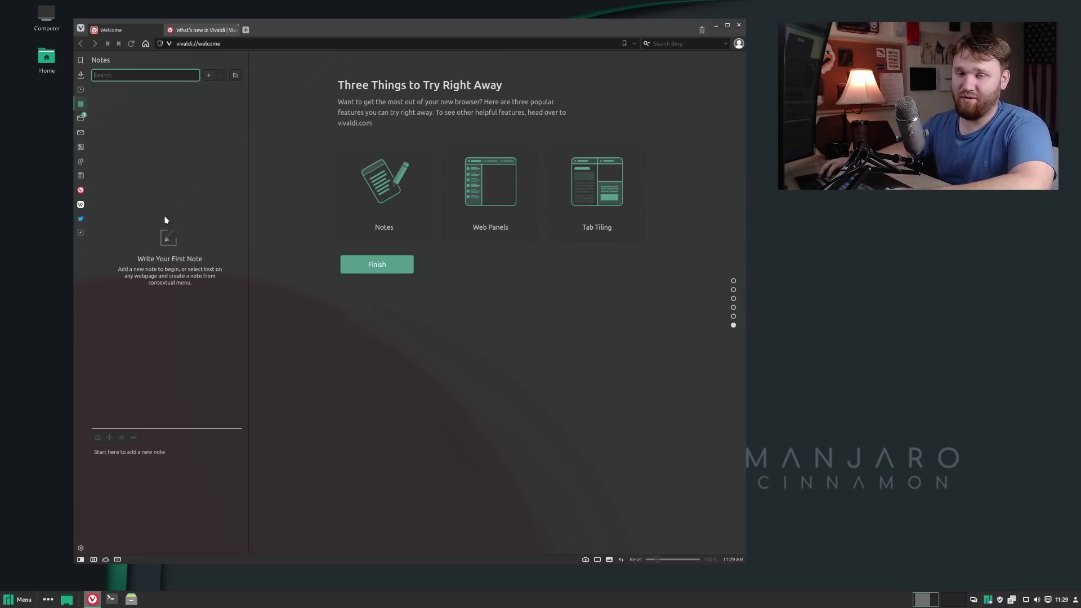
click(80, 76)
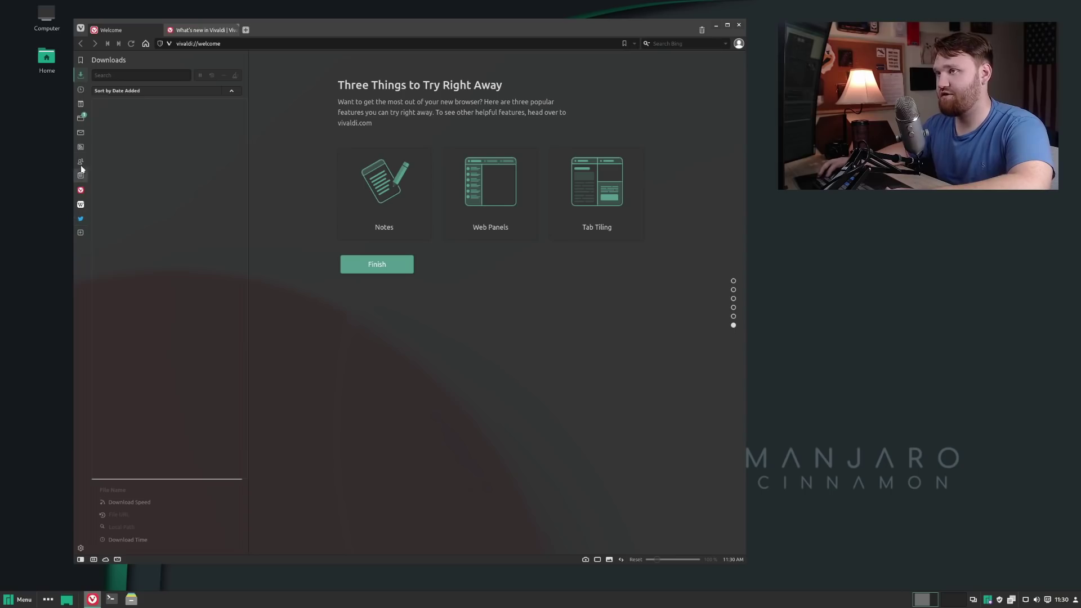
click(82, 119)
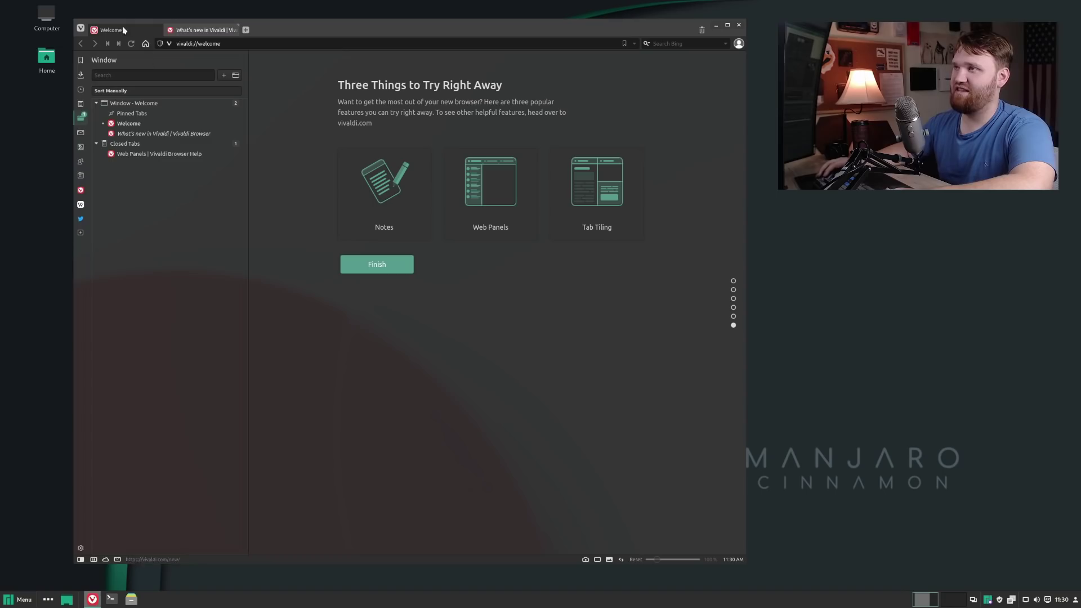
right_click(212, 29)
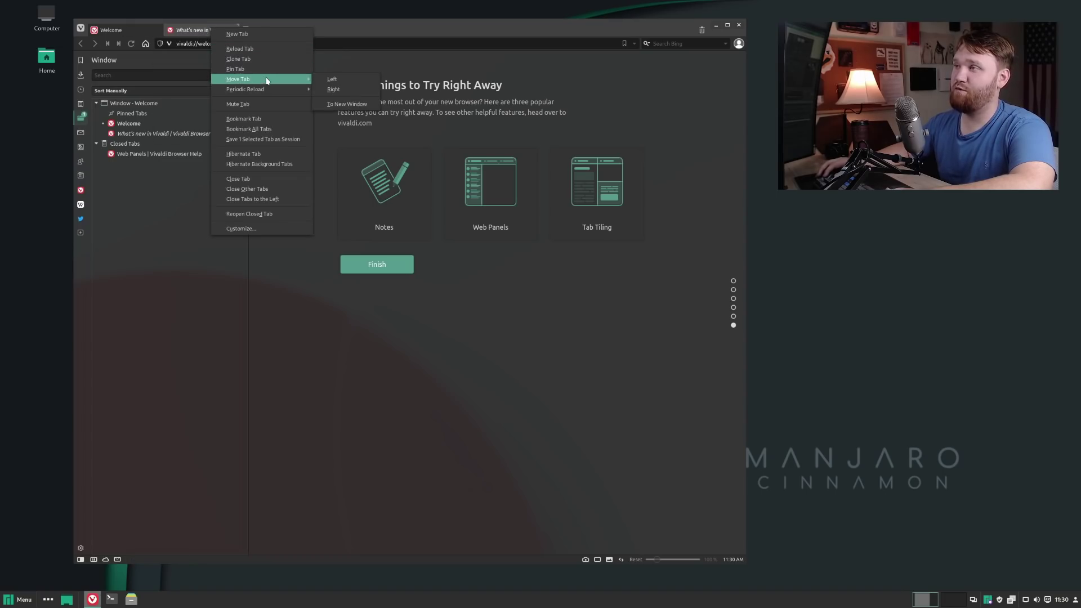
mouse_move(271, 93)
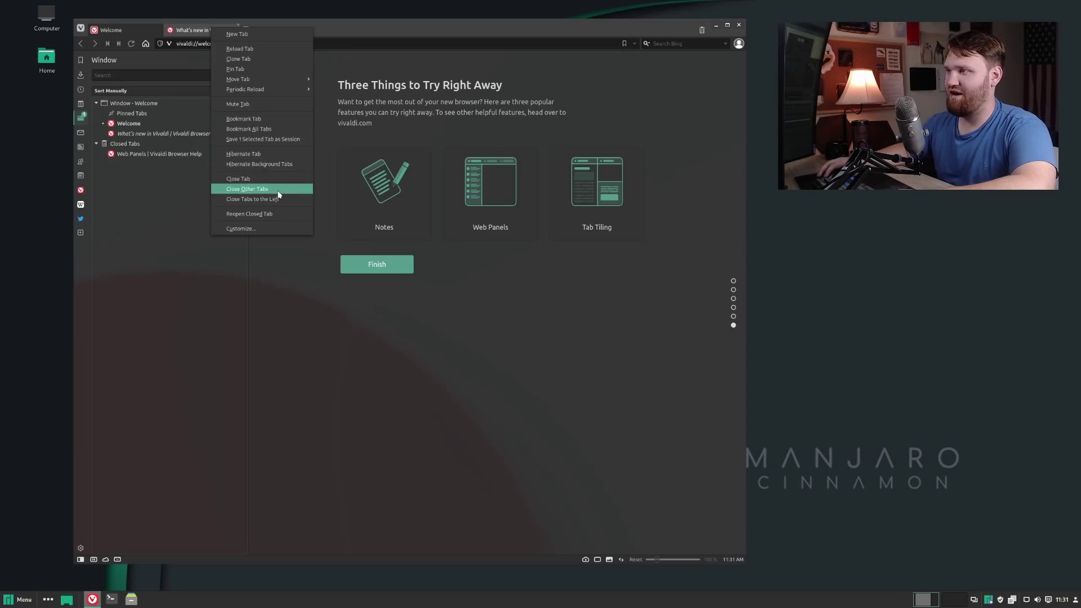
click(172, 265)
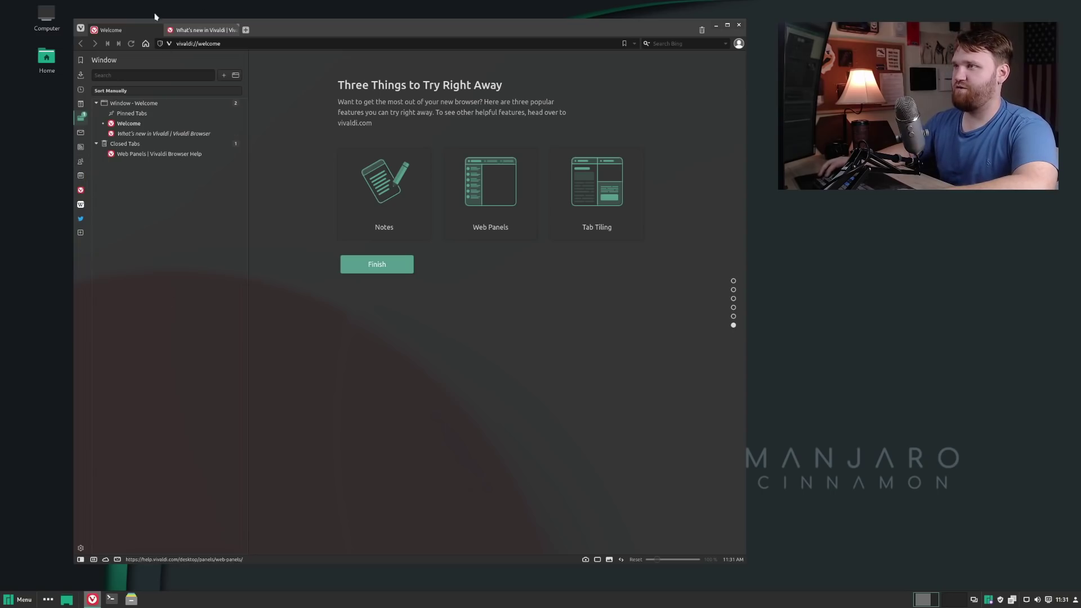
- Switch to the What's new in Vivaldi tab and bring up the Capture Page options (Full Page PNG)
click(195, 31)
scroll(496, 338, down, 3)
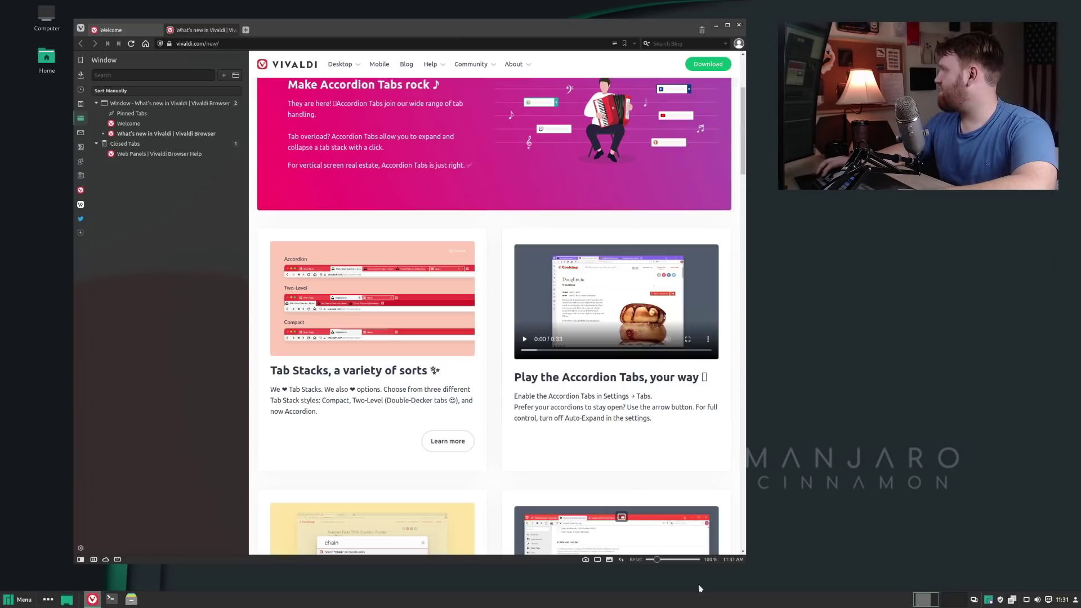
click(584, 560)
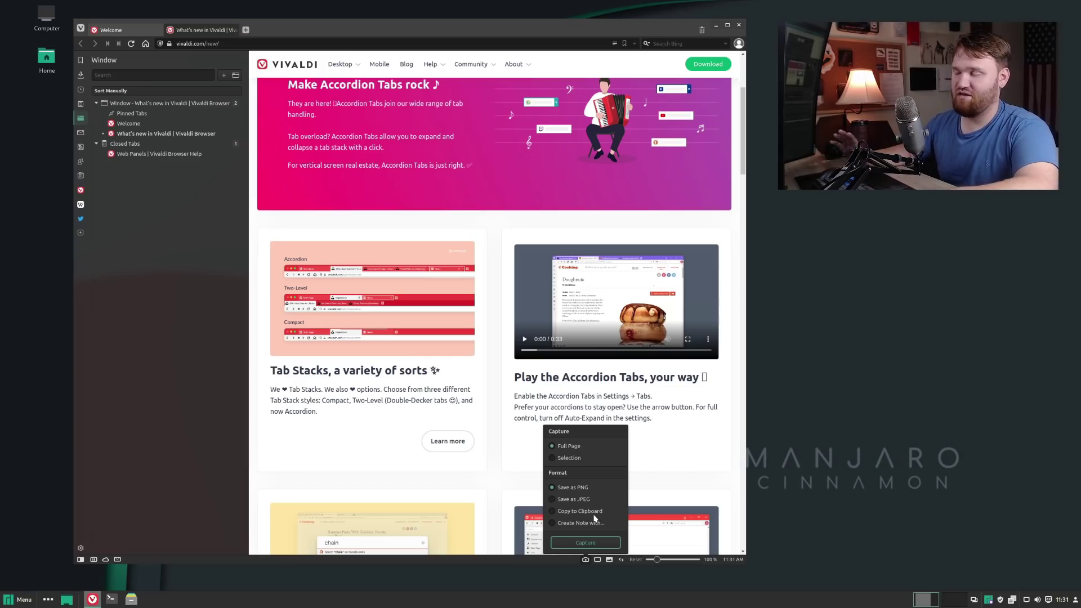
- Tile the two tabs horizontally and finish the welcome tour in the upper tile
click(597, 560)
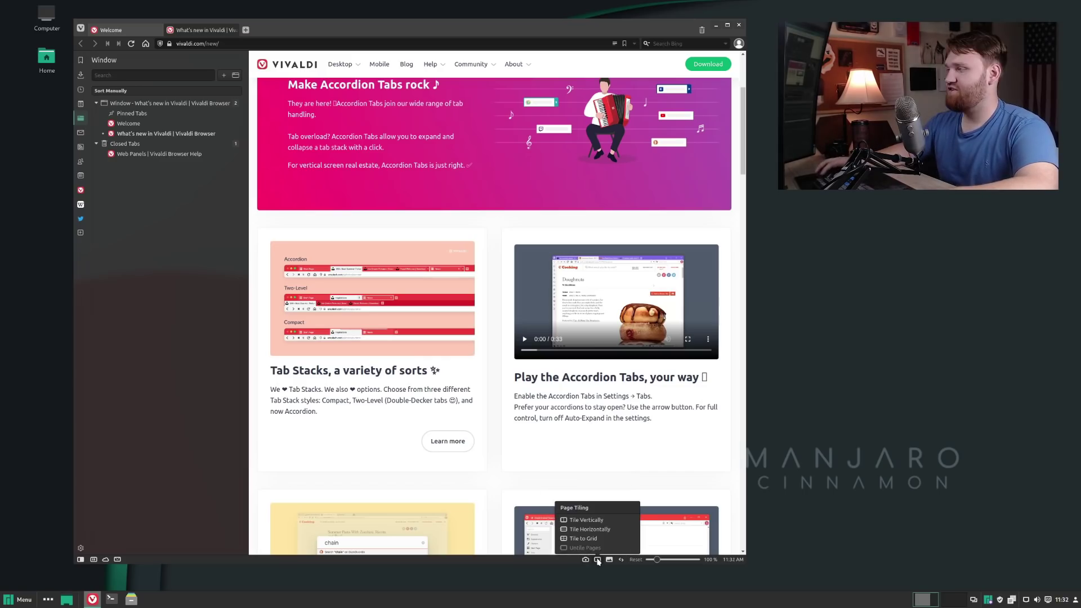
click(604, 529)
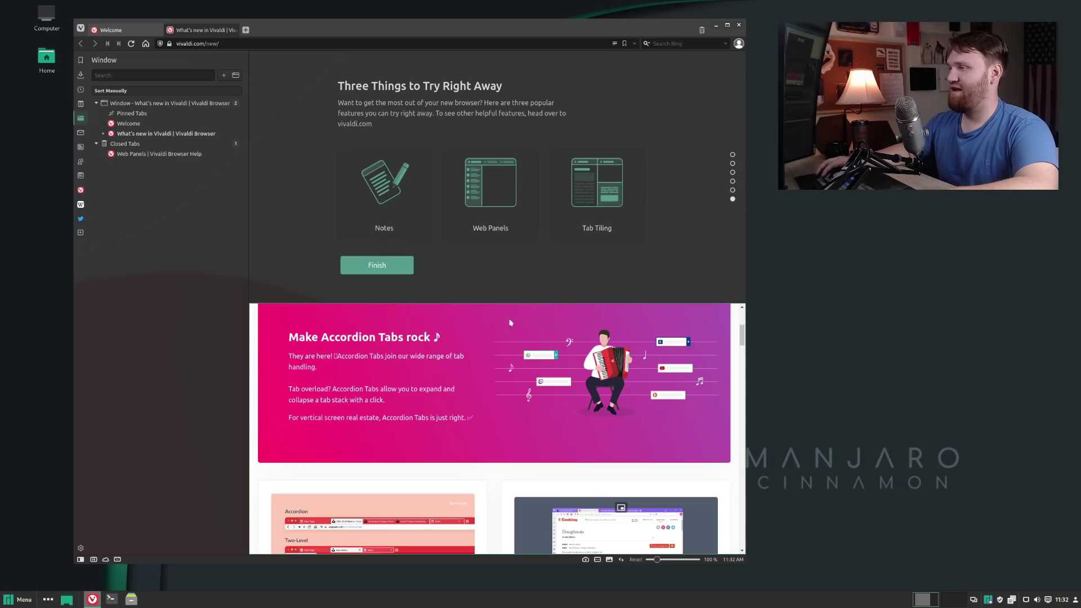
click(394, 268)
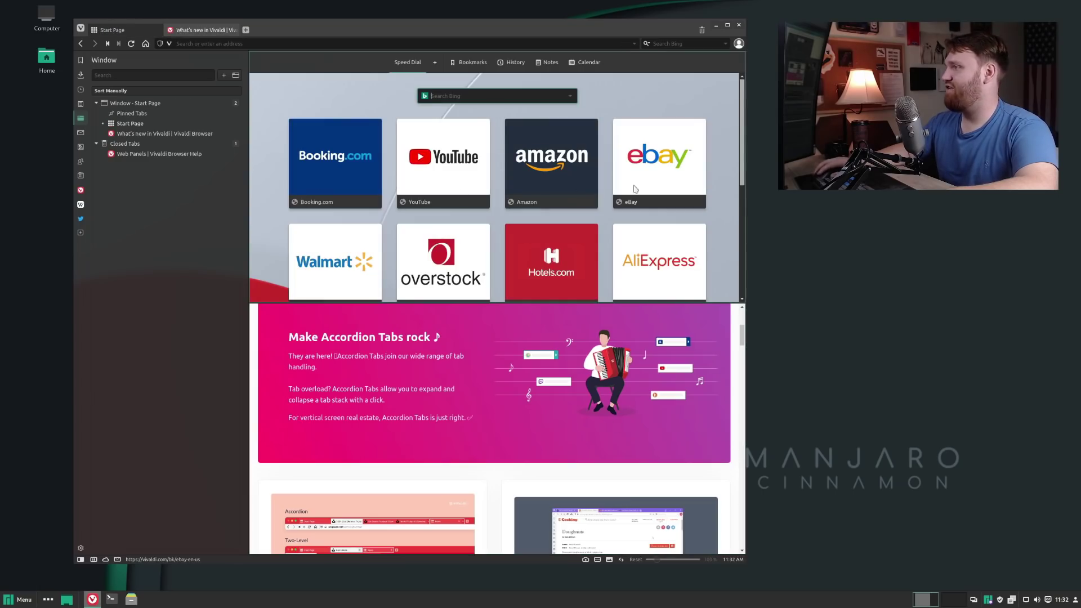
scroll(499, 157, down, 2)
scroll(497, 176, up, 2)
scroll(497, 176, down, 4)
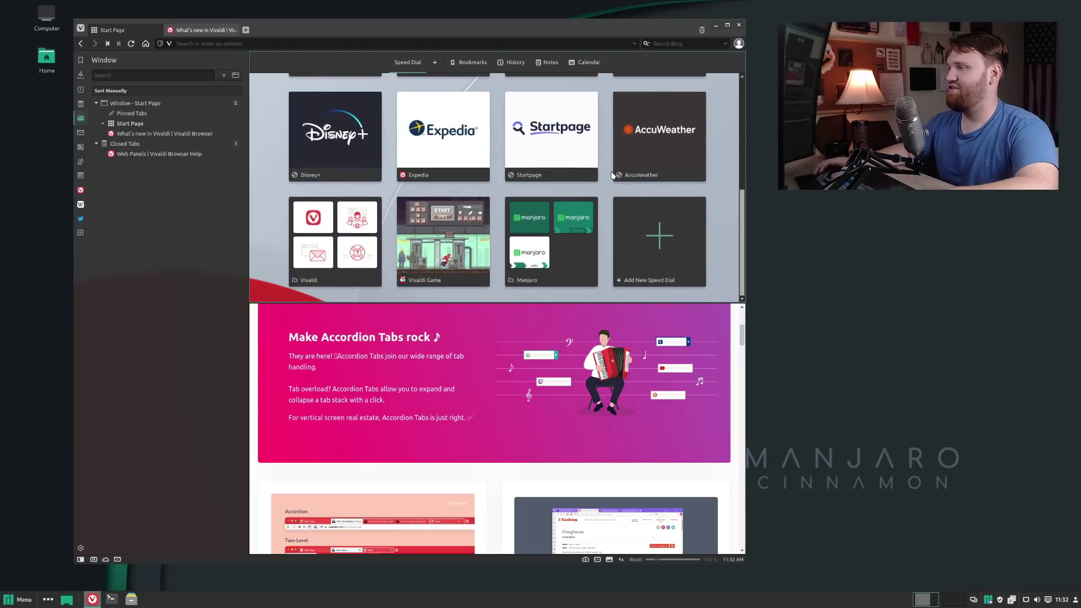
- Load the Manjaro Forum speed dial in the upper tile and shrink the forum pane with the divider
click(590, 205)
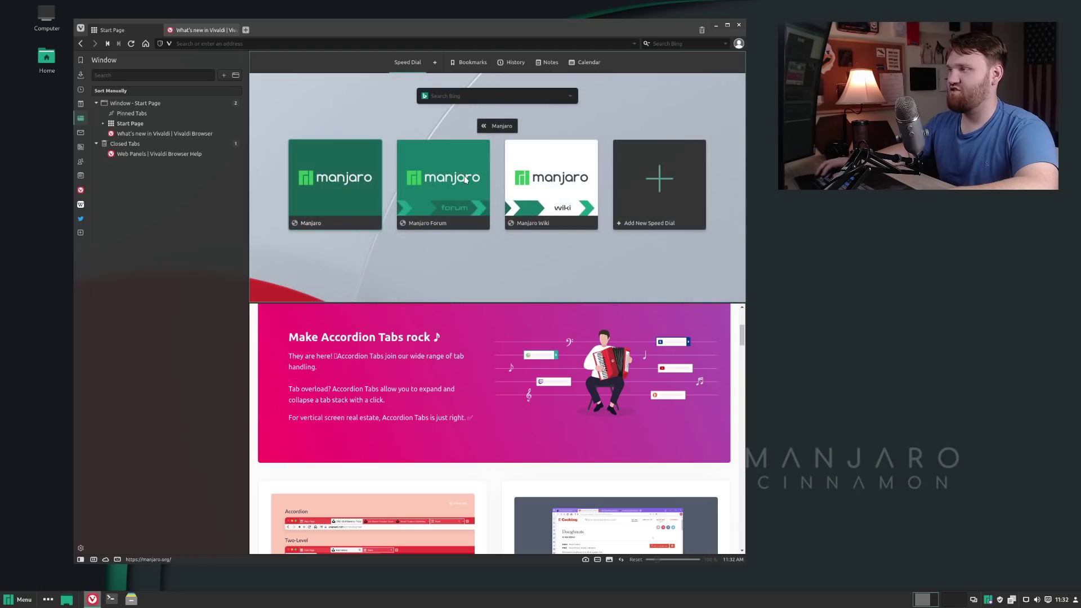
click(464, 179)
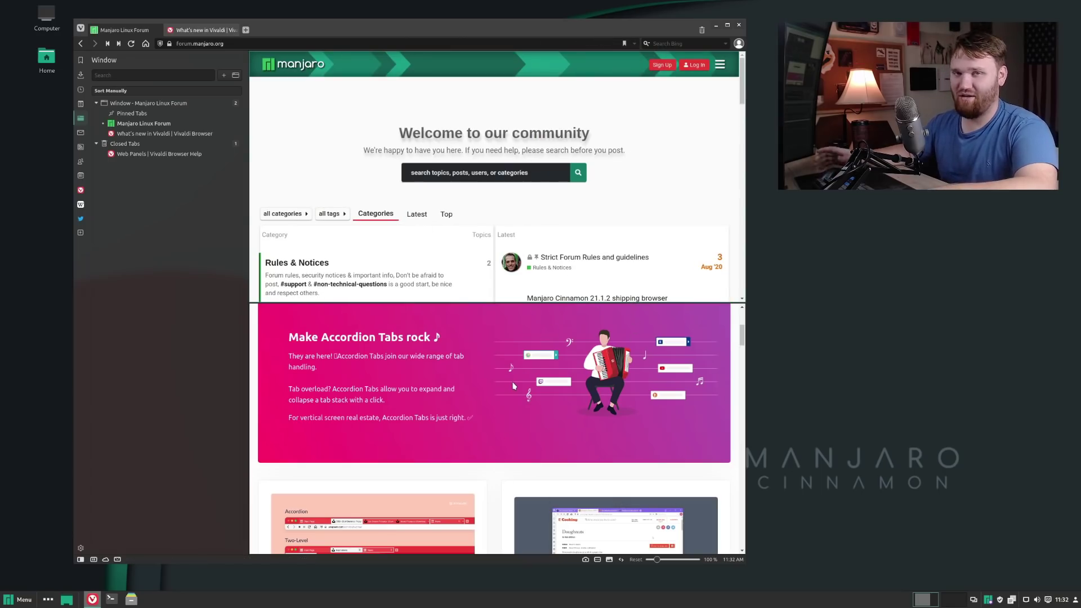
scroll(494, 333, down, 3)
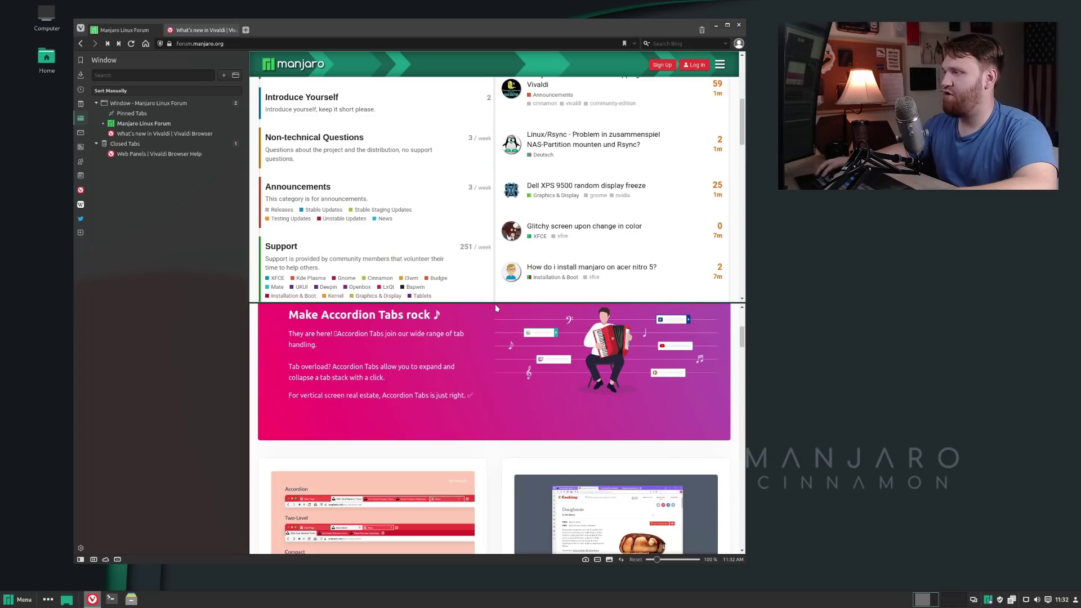
drag(496, 295, 501, 229)
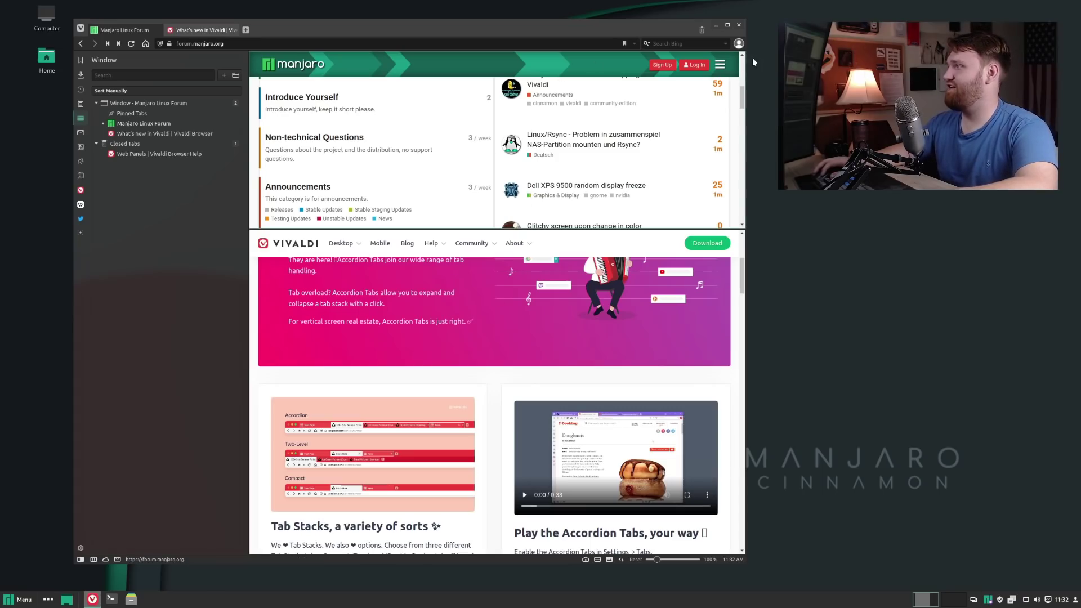
click(184, 31)
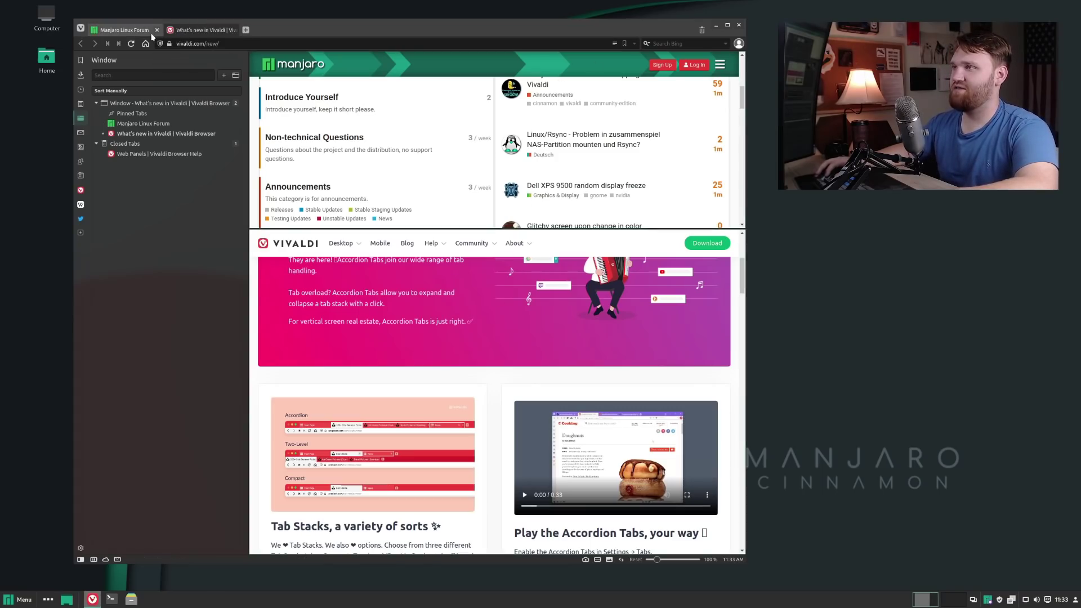
click(128, 29)
click(167, 31)
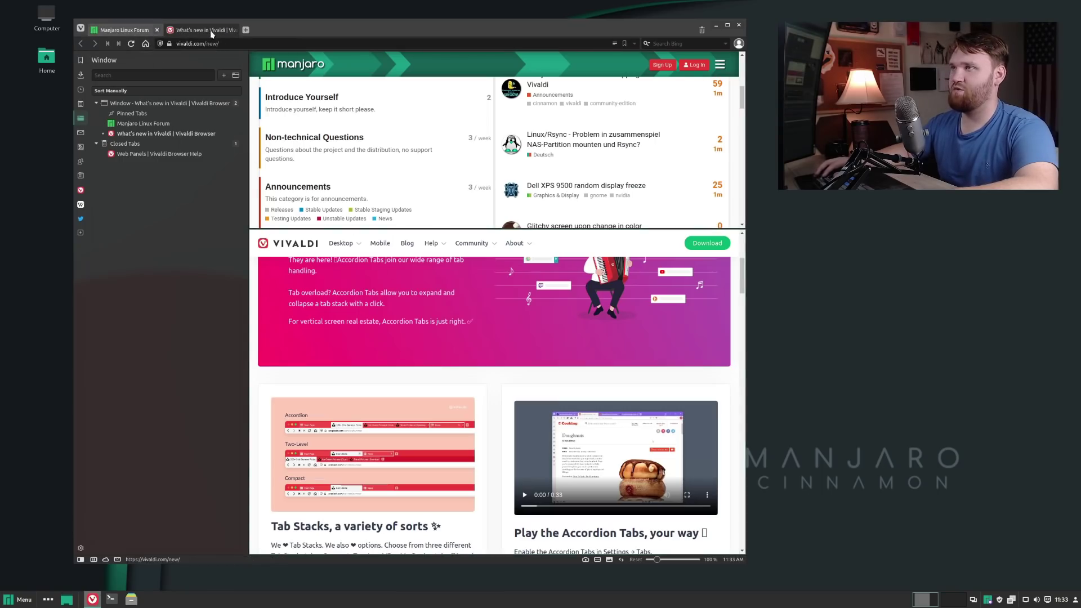
- Close the Manjaro Linux Forum tab and scroll the What's new page down to Command Chains
click(156, 31)
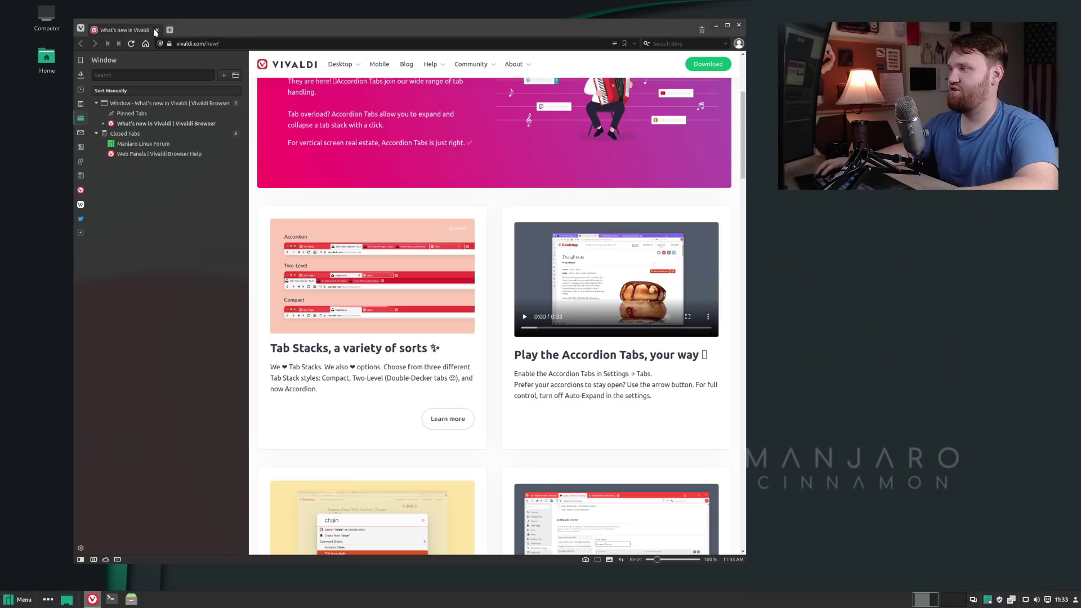
scroll(580, 349, up, 3)
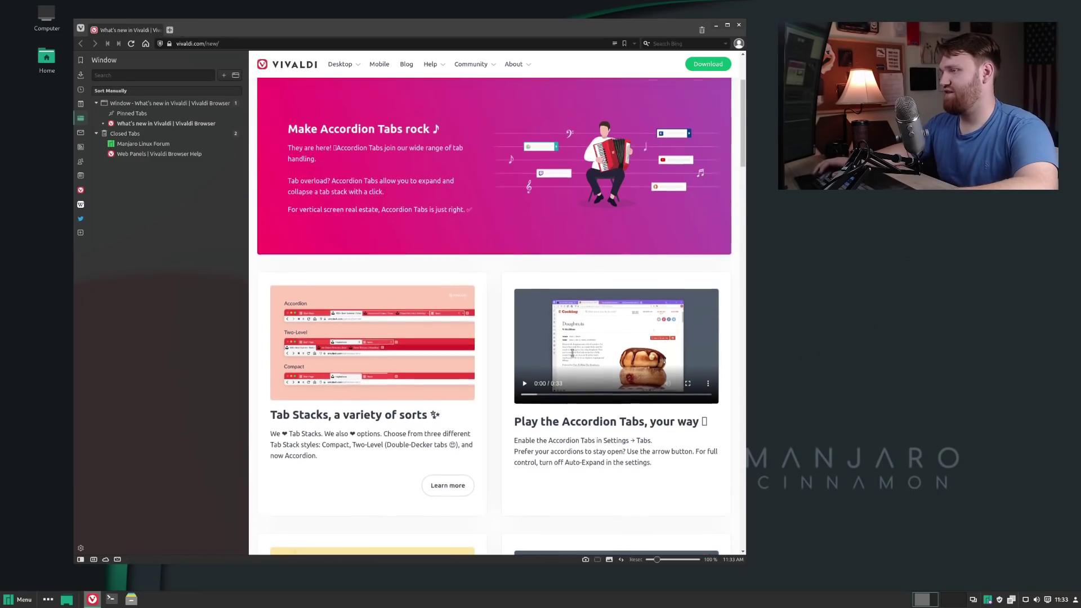
scroll(384, 247, down, 3)
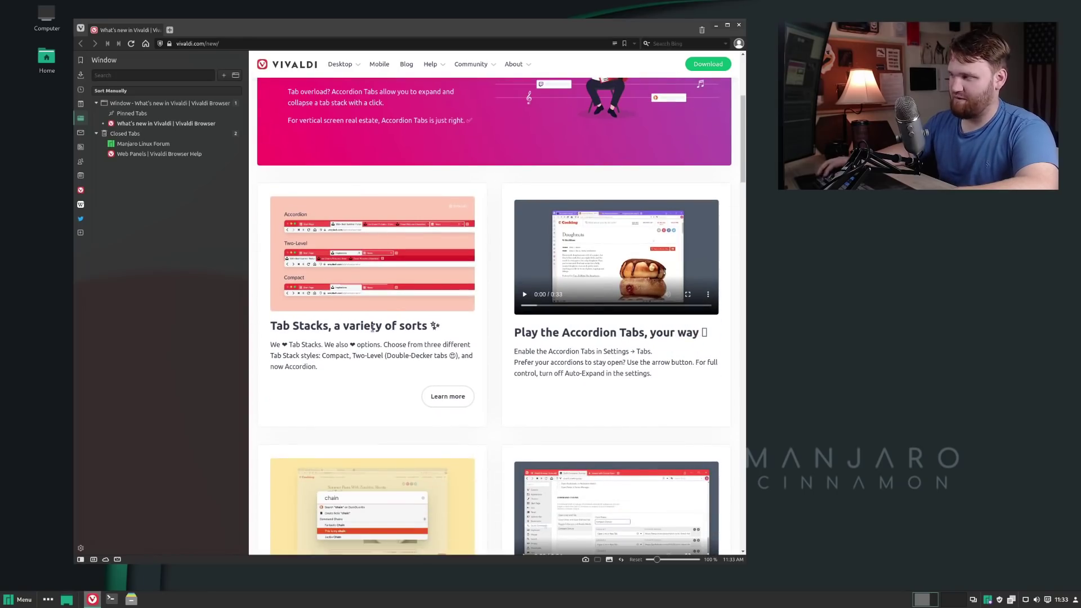
scroll(372, 327, down, 4)
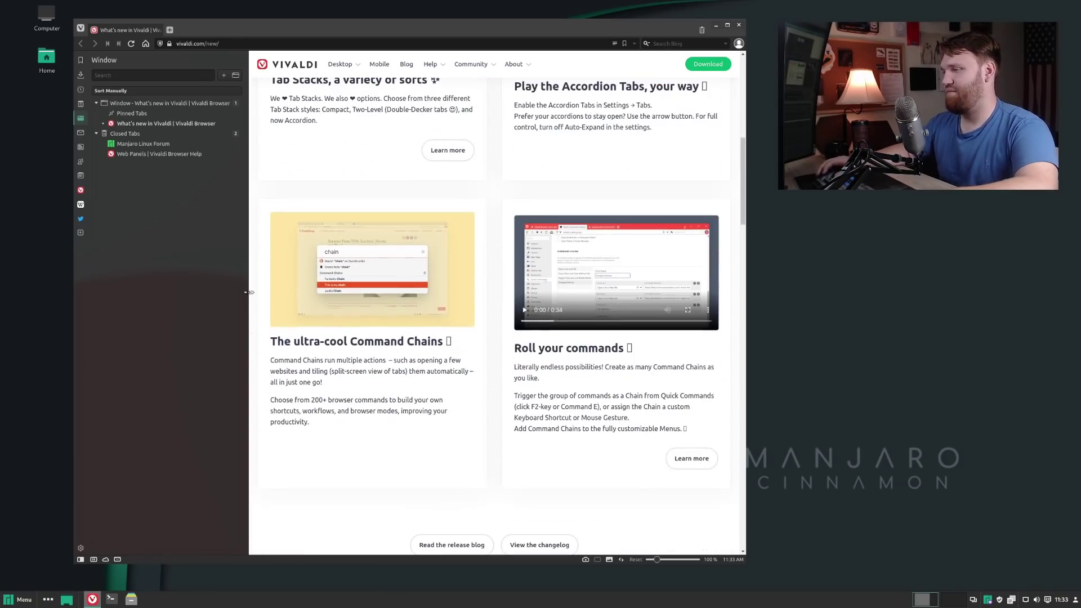
scroll(615, 353, down, 2)
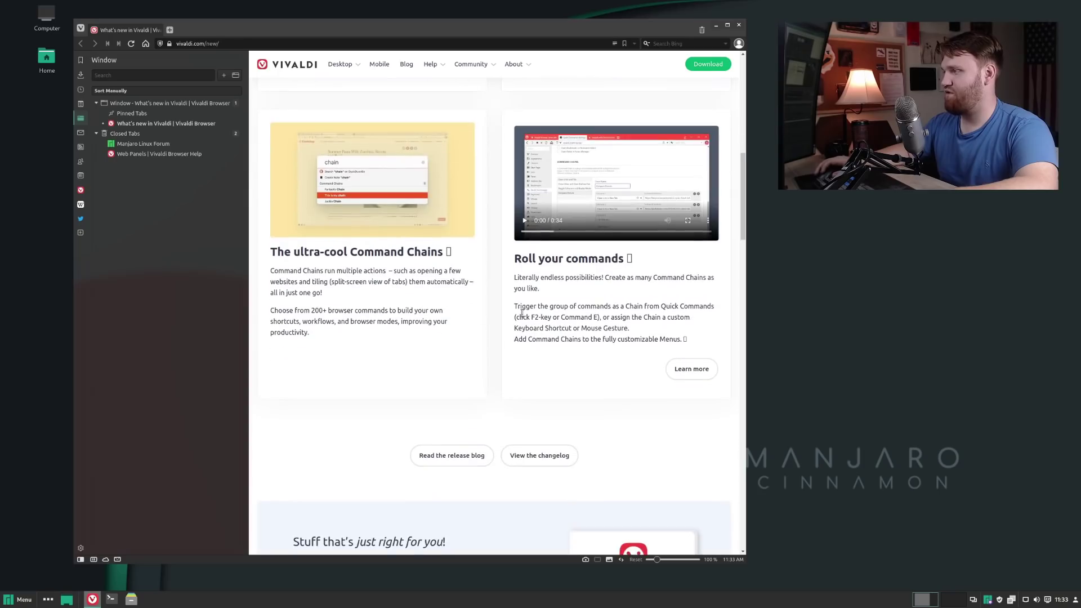
scroll(597, 394, down, 2)
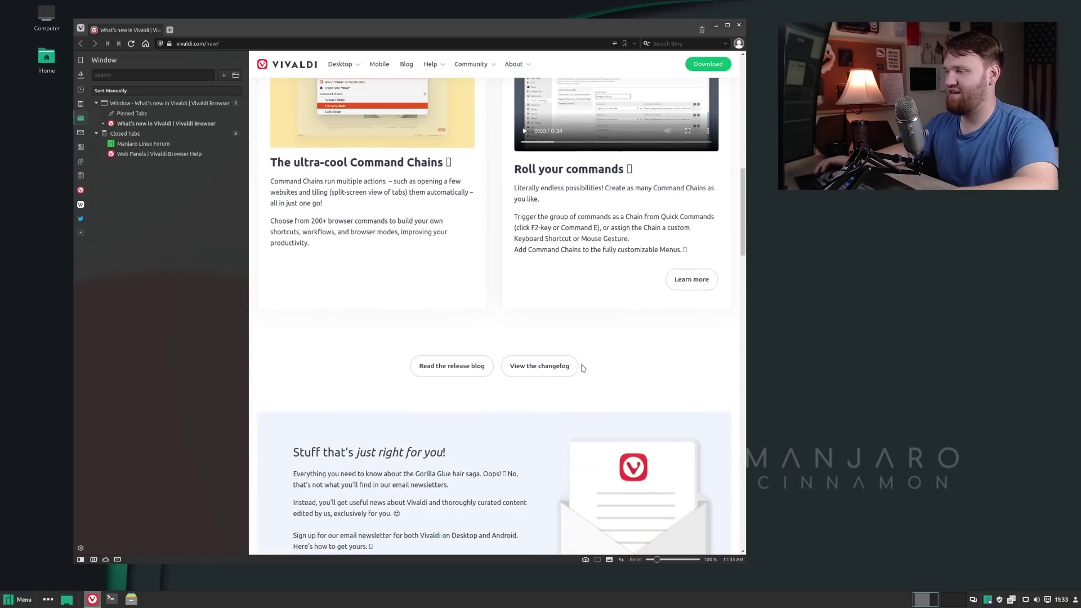
- Turn Take a Break mode on from the status bar, then turn it off again
click(94, 560)
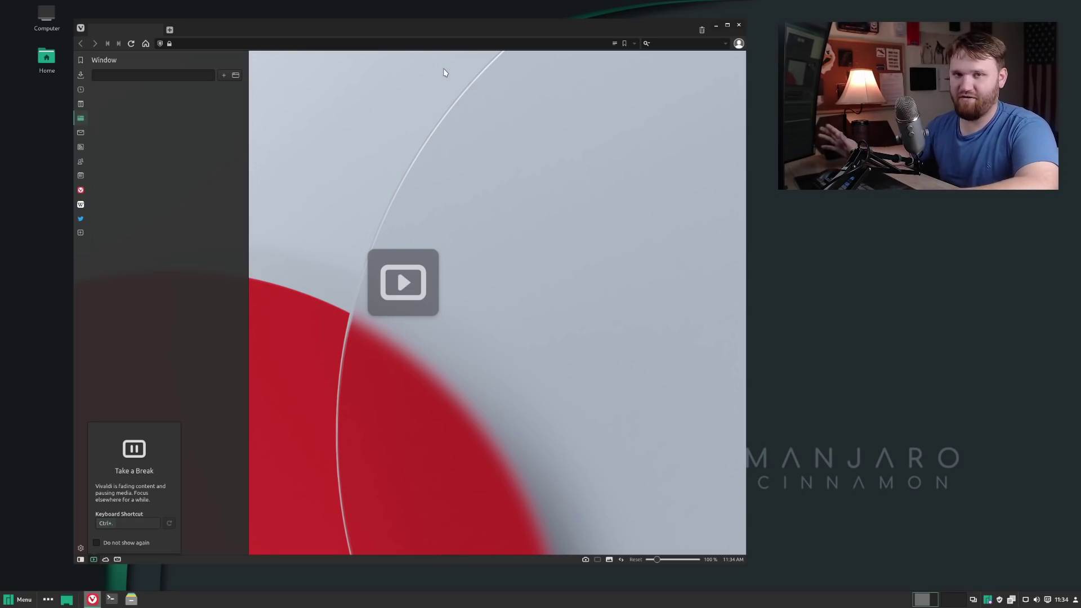
click(94, 561)
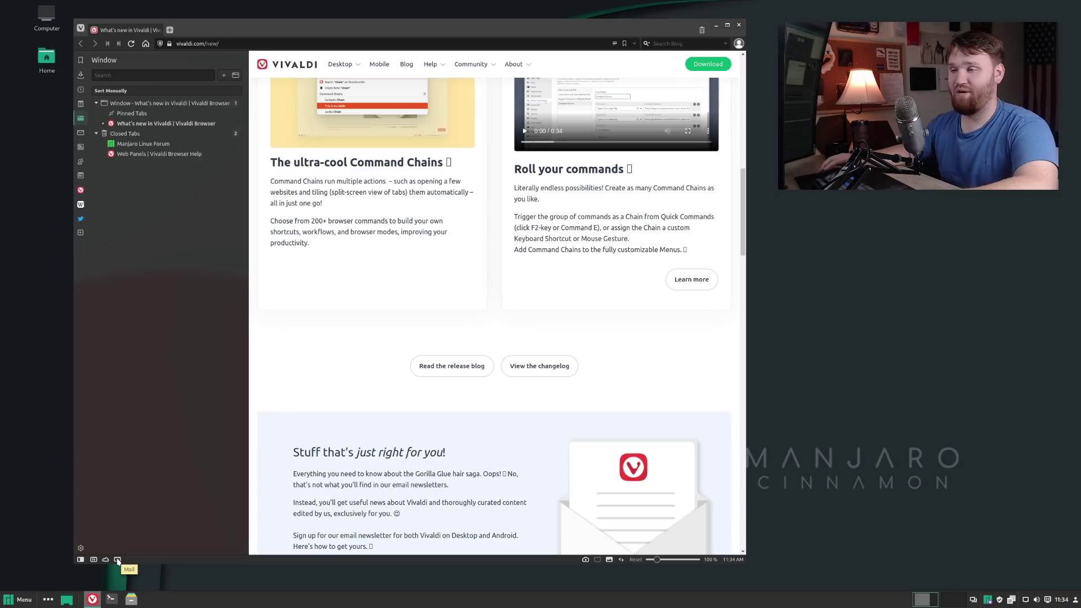
- Open Settings, reposition the window, and go to Appearance and then Themes
click(80, 546)
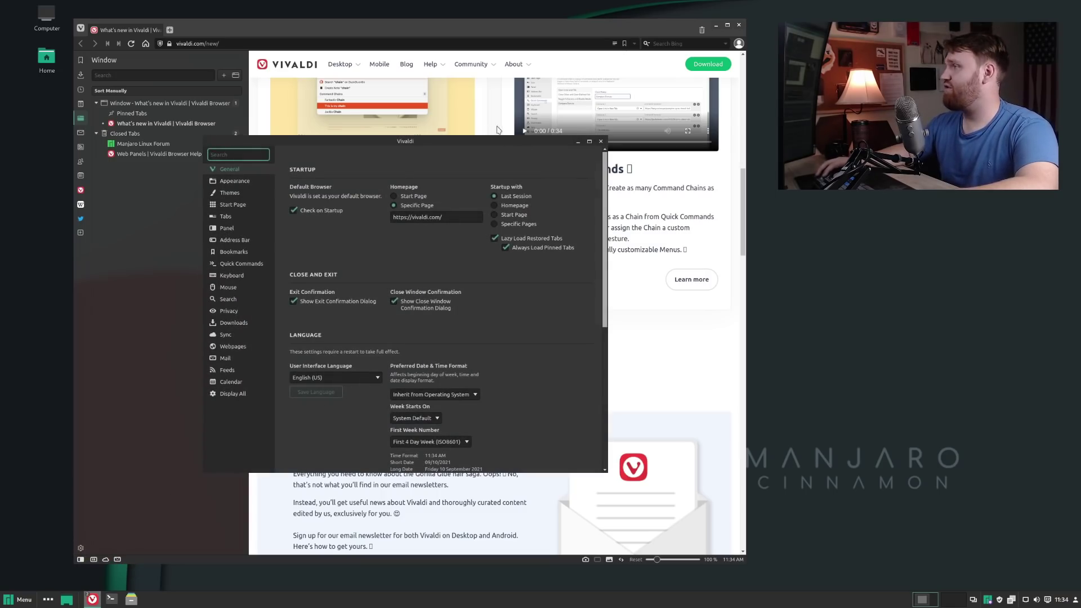
drag(503, 144, 520, 121)
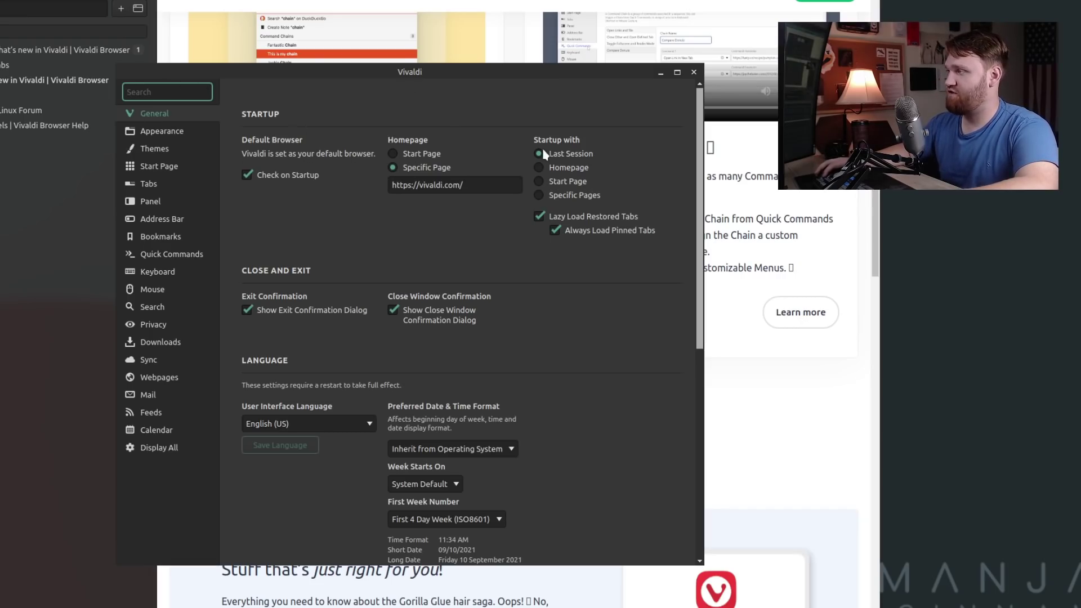
click(161, 132)
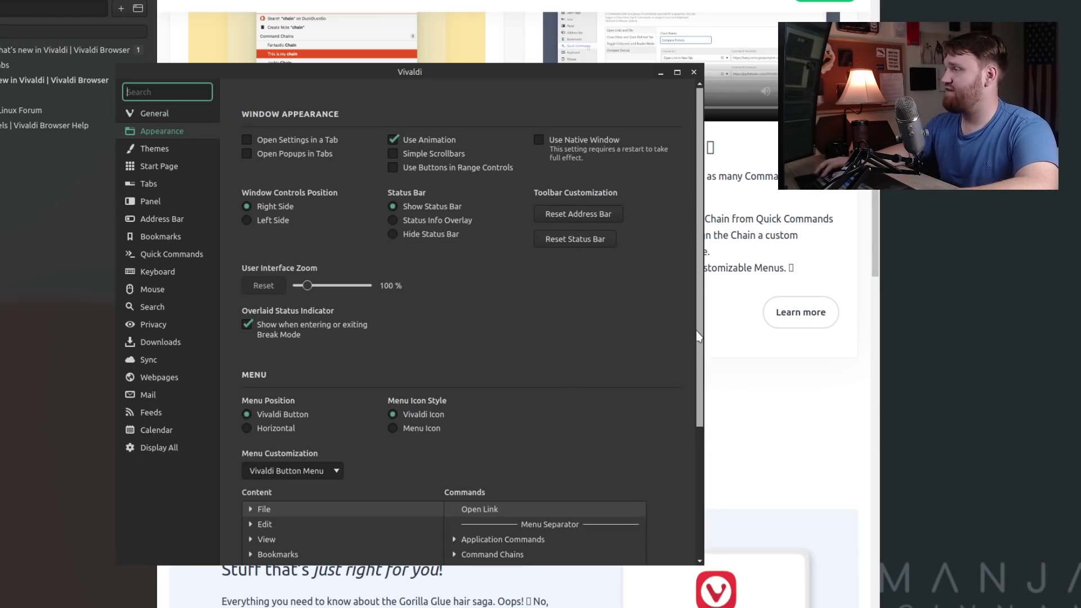
drag(698, 336, 681, 298)
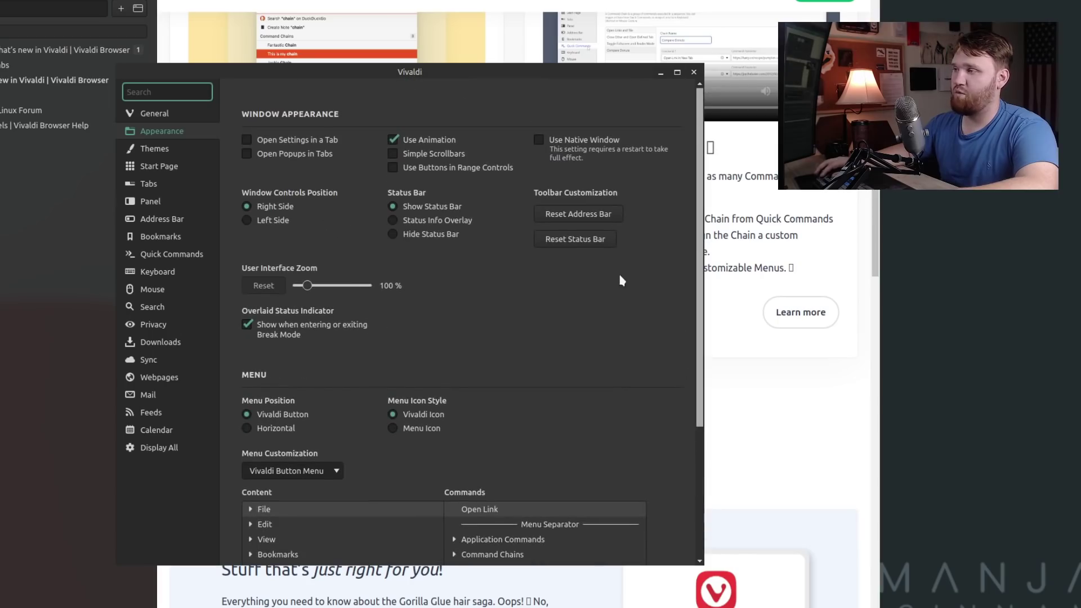
click(136, 148)
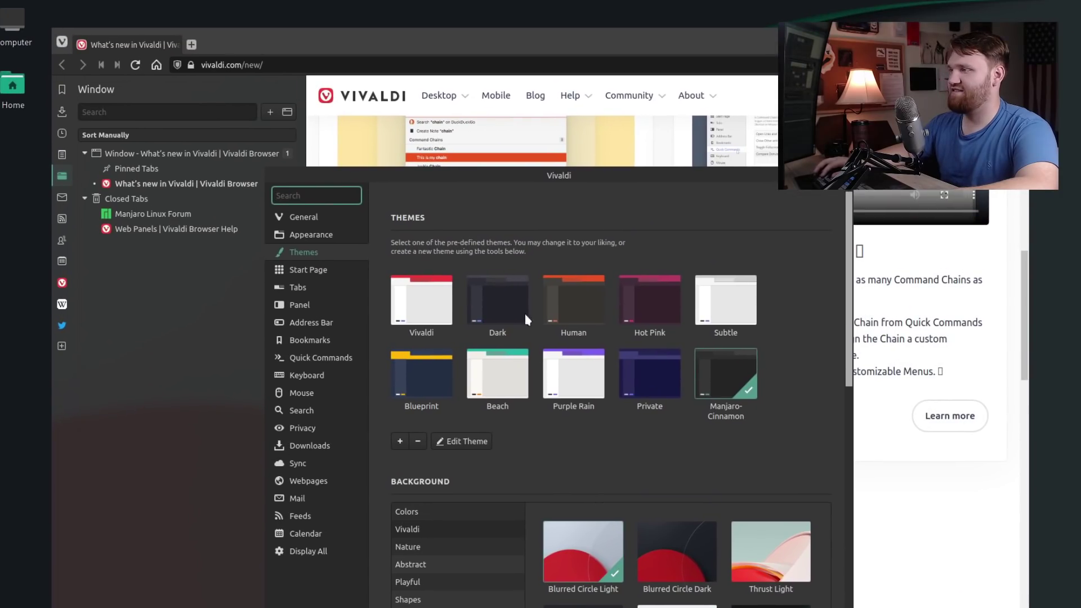
- Preview the Dark, Human and Hot Pink themes, then return to Manjaro-Cinnamon
click(491, 305)
click(582, 312)
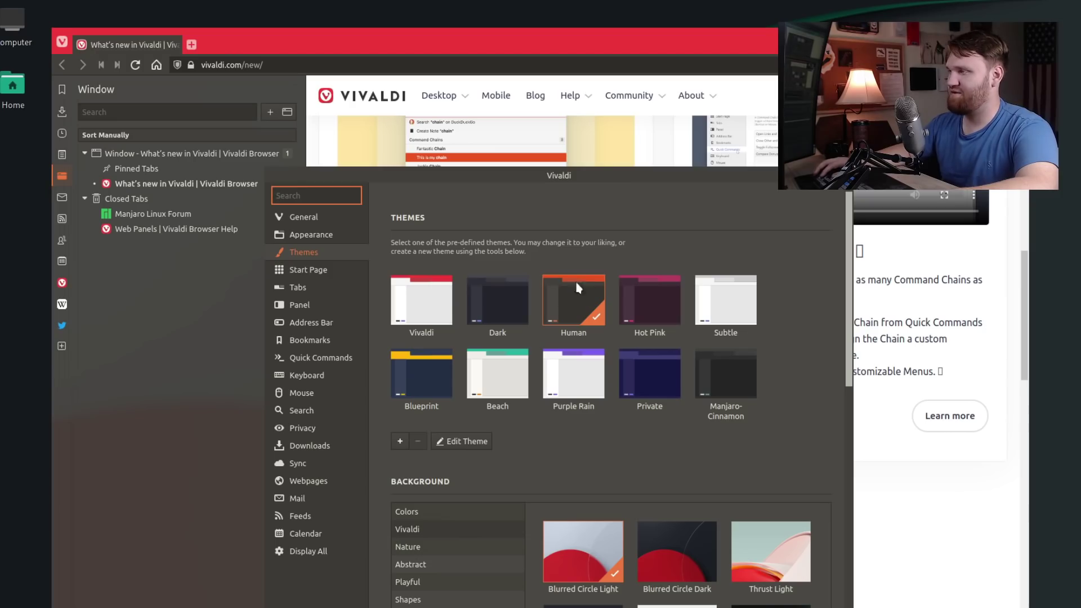
click(642, 291)
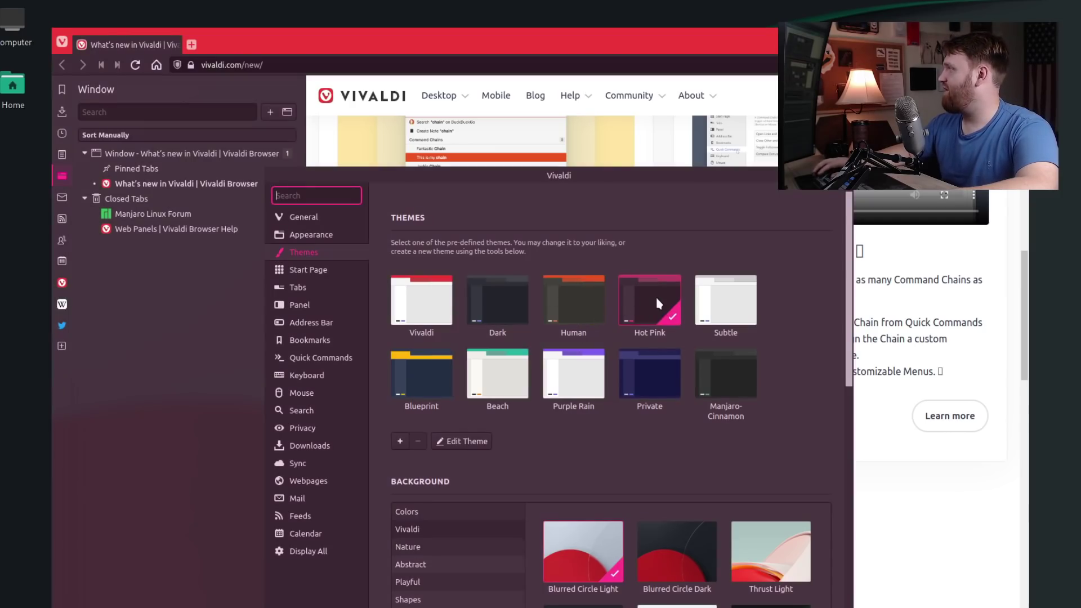
click(724, 392)
- Browse the Custom, Animals and Playful background image categories
scroll(511, 495, down, 3)
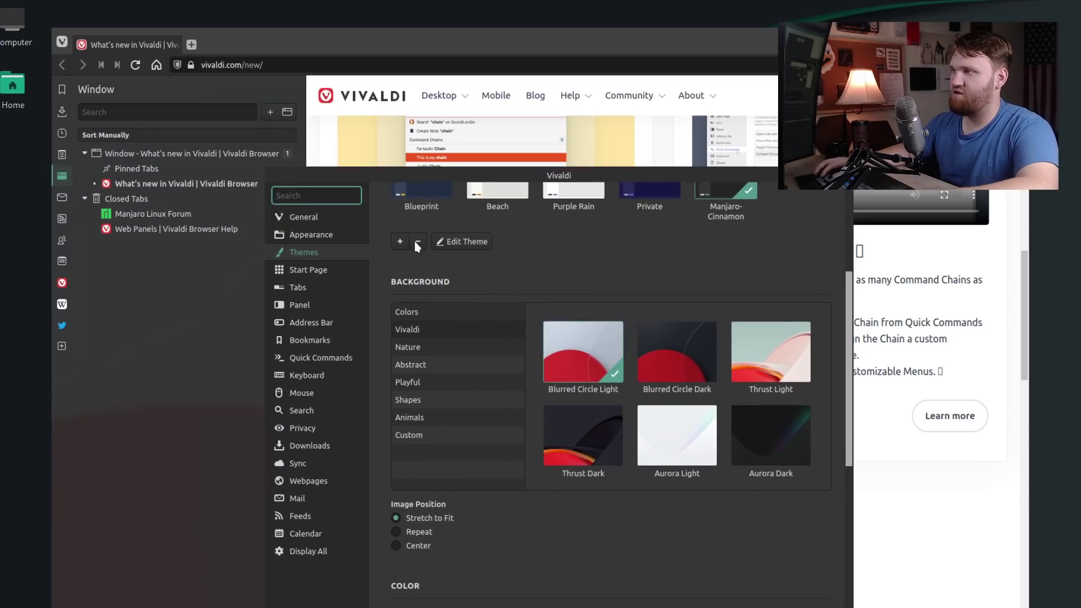
click(417, 439)
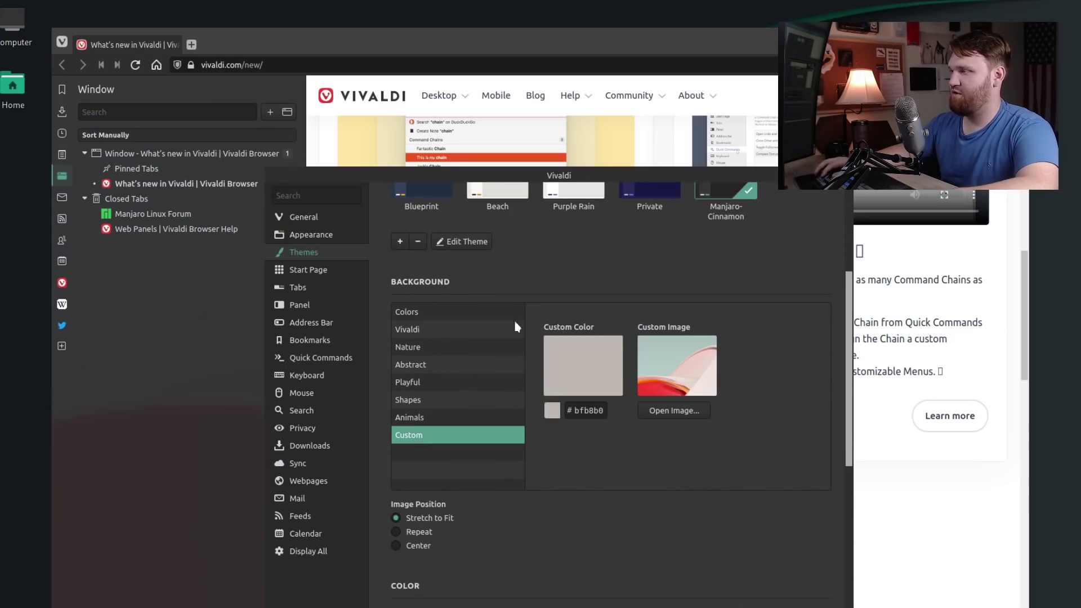
click(428, 419)
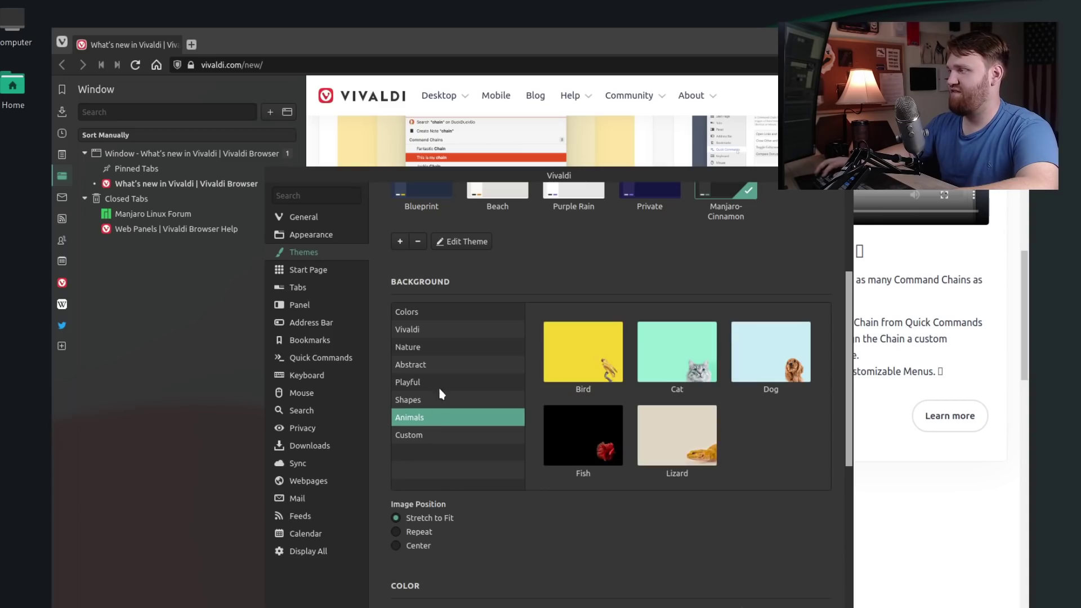
click(432, 383)
scroll(602, 572, down, 1)
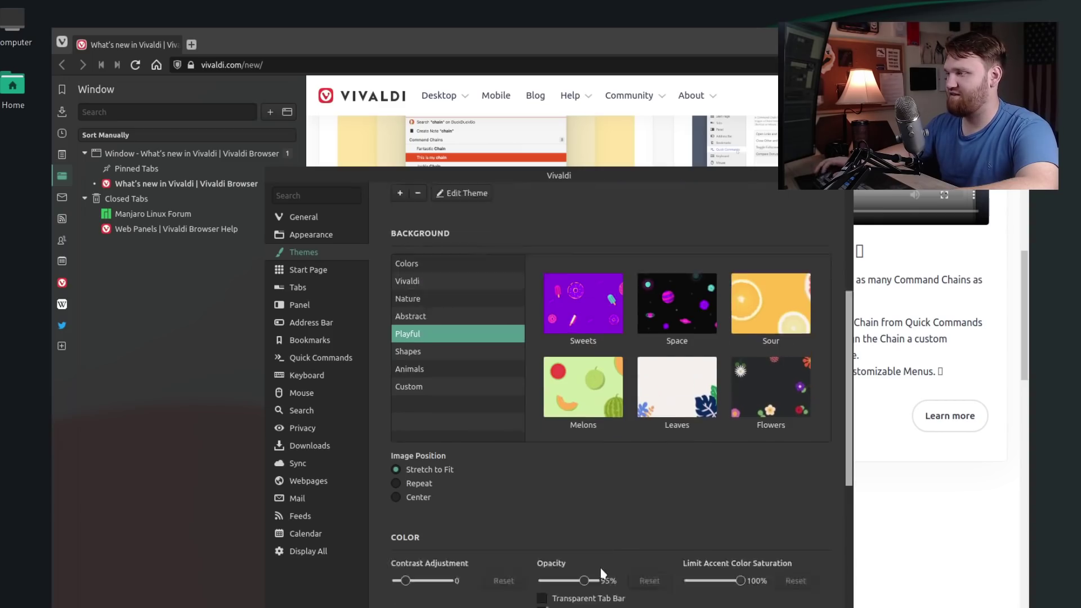
scroll(602, 571, down, 4)
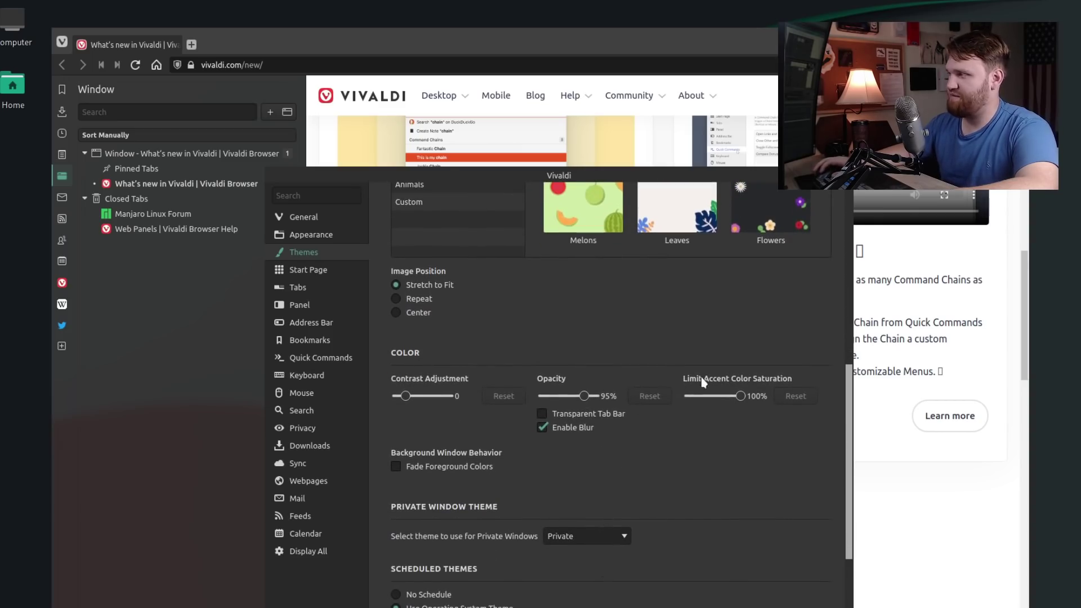
- Step through the Start Page, Tabs, Panel, Address Bar, Bookmarks and Quick Commands settings sections
click(305, 271)
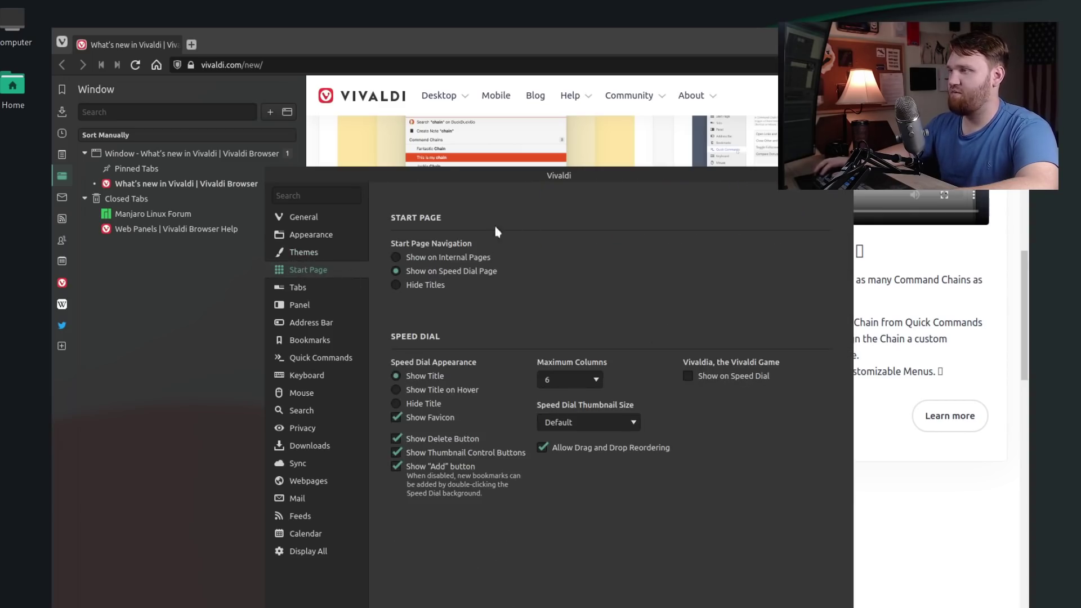
click(299, 289)
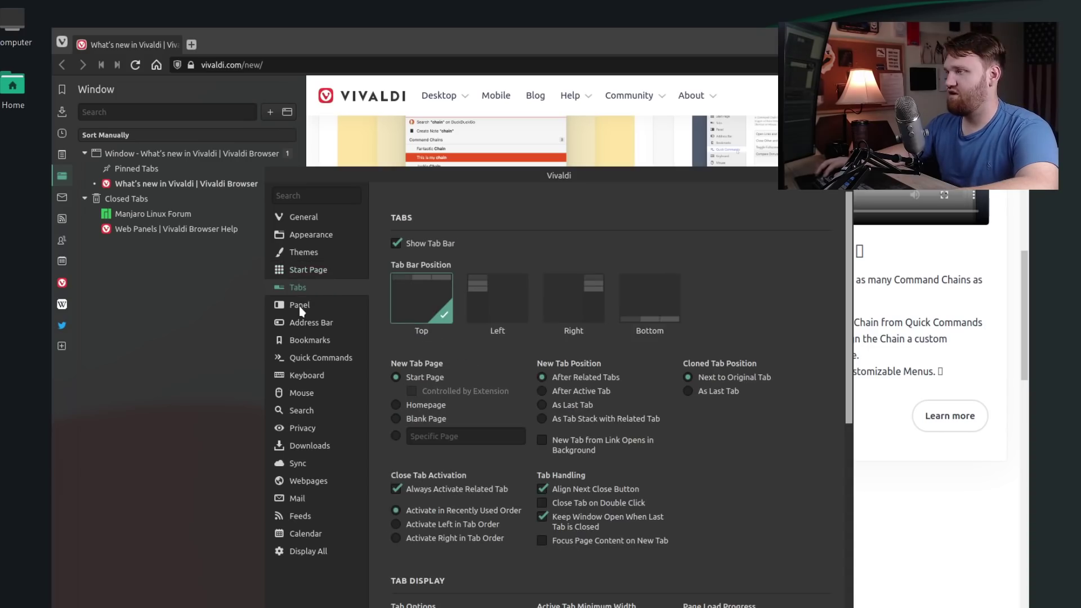
click(299, 310)
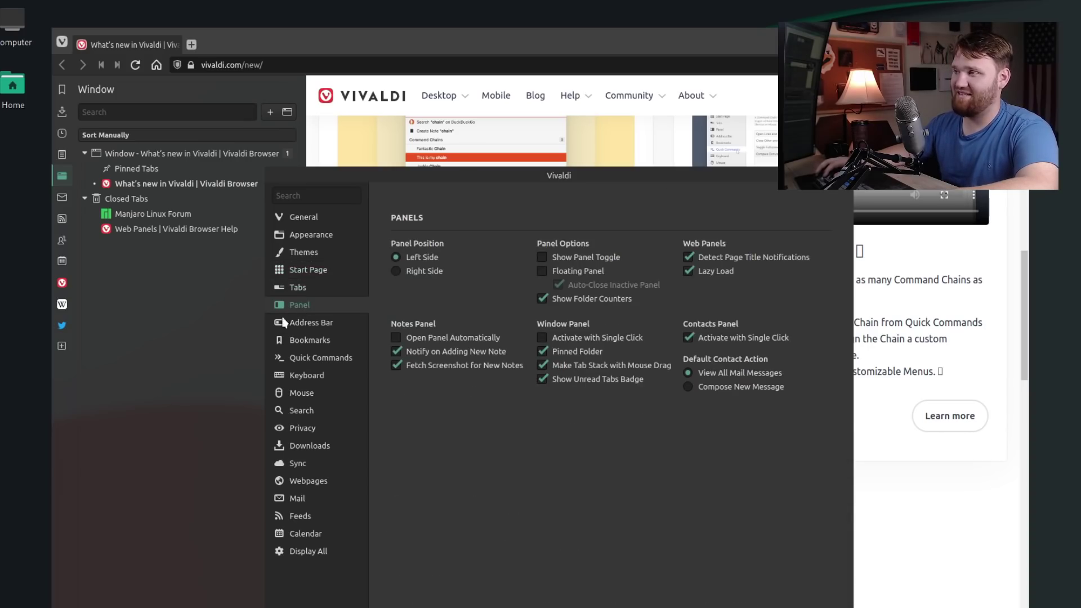
click(319, 323)
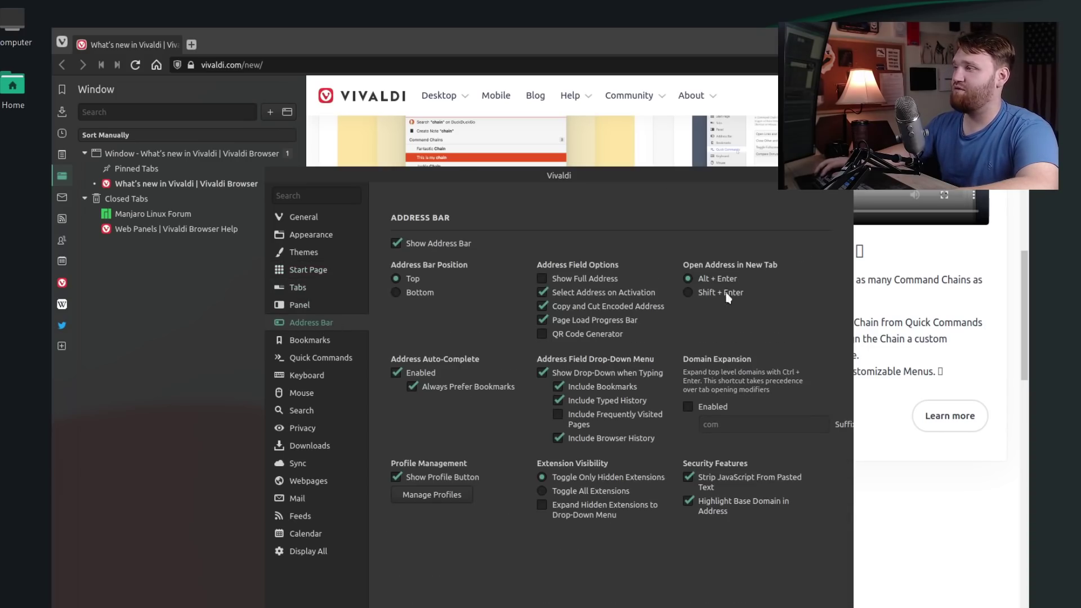
click(329, 341)
click(332, 359)
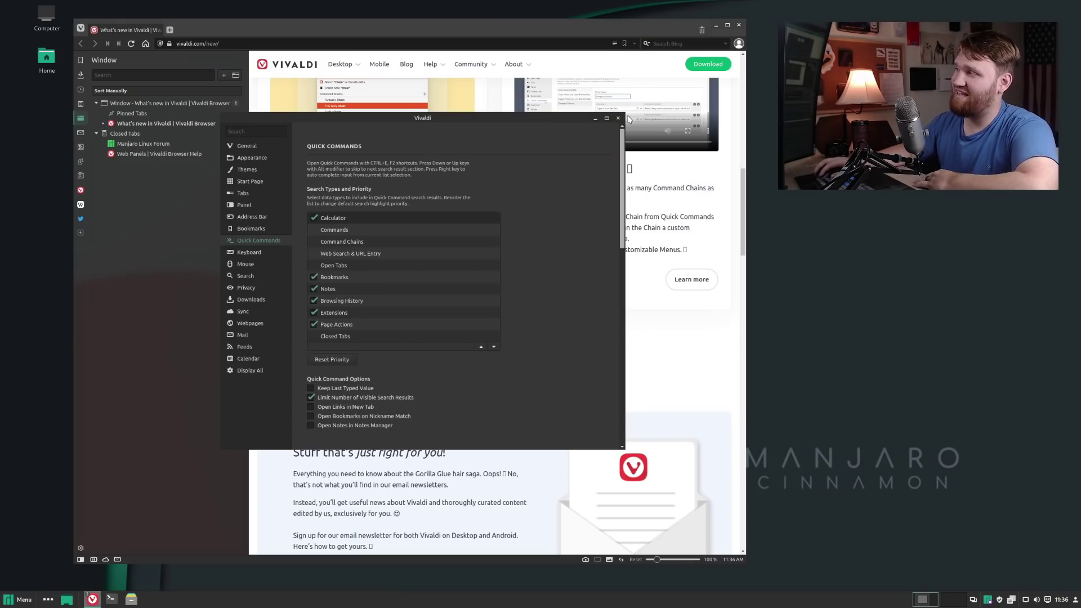
- Close Settings and the Vivaldi window, confirming the exit with OK
click(618, 118)
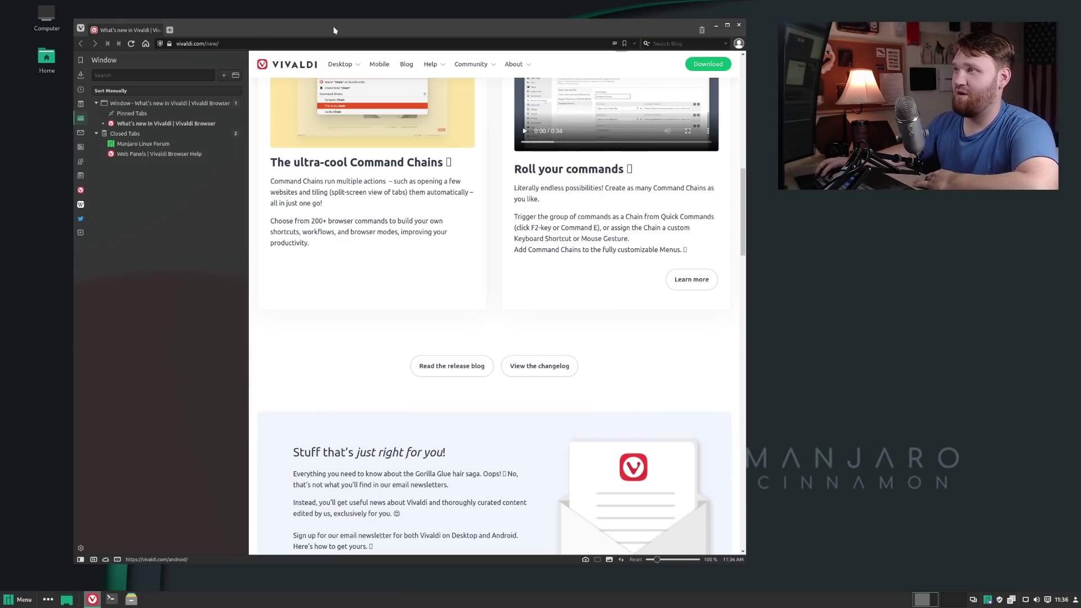
click(739, 26)
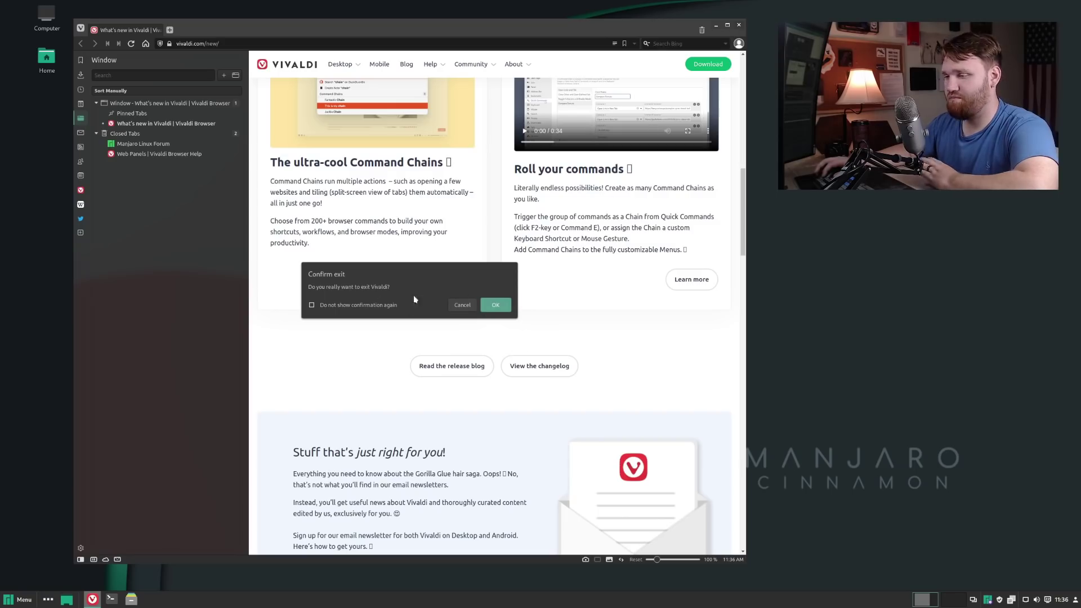
click(492, 307)
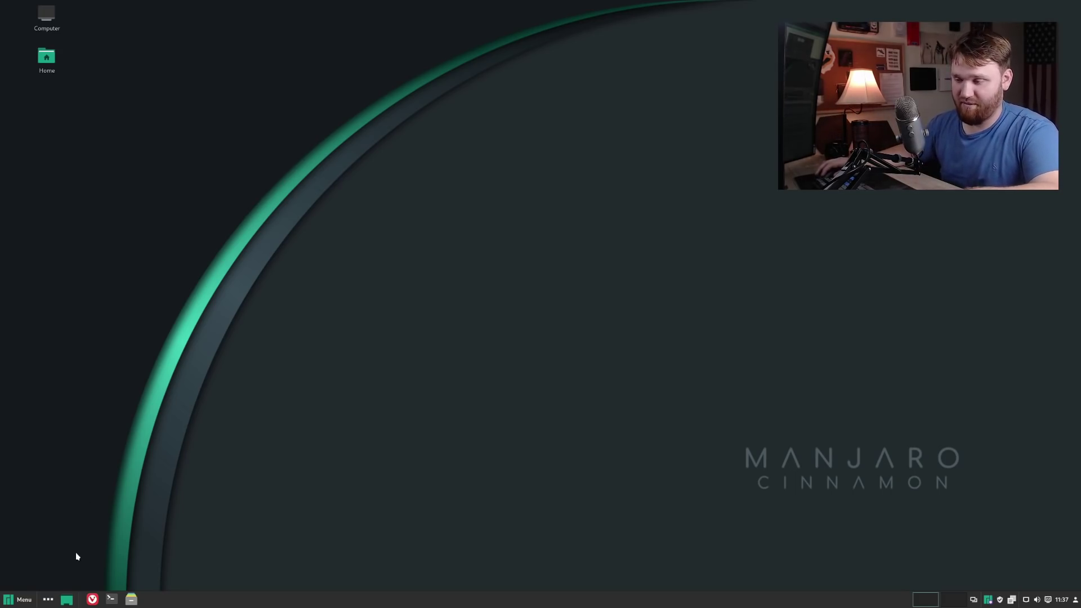
click(11, 602)
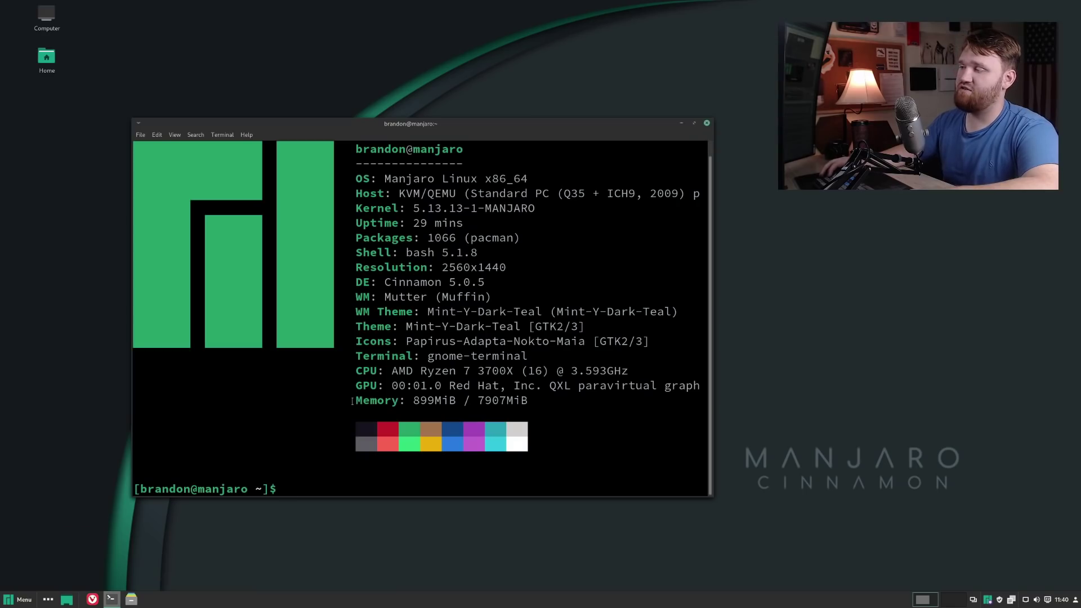
drag(352, 401, 528, 401)
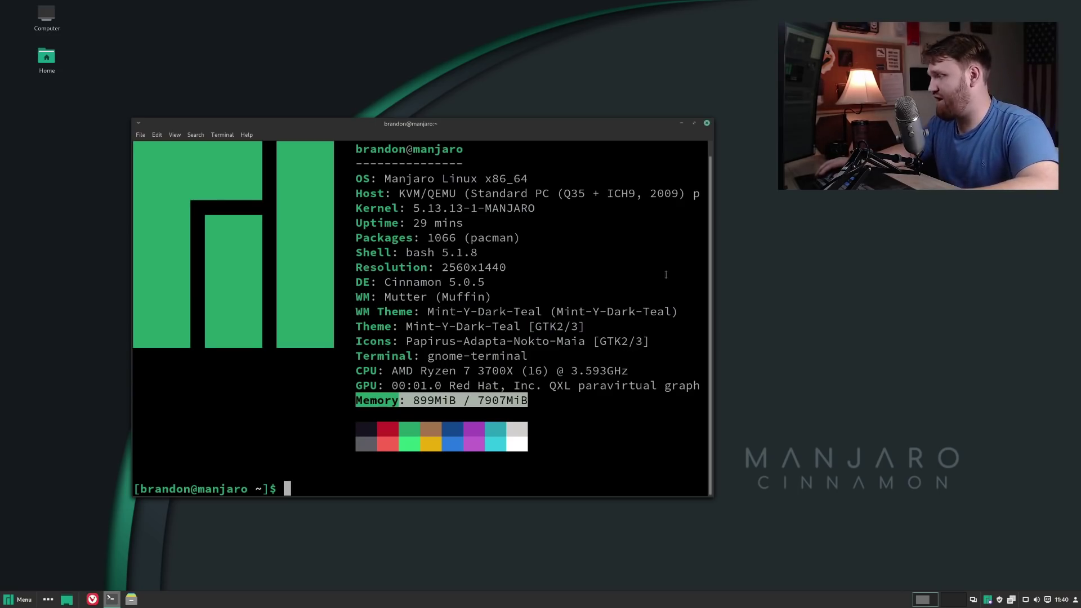
click(706, 123)
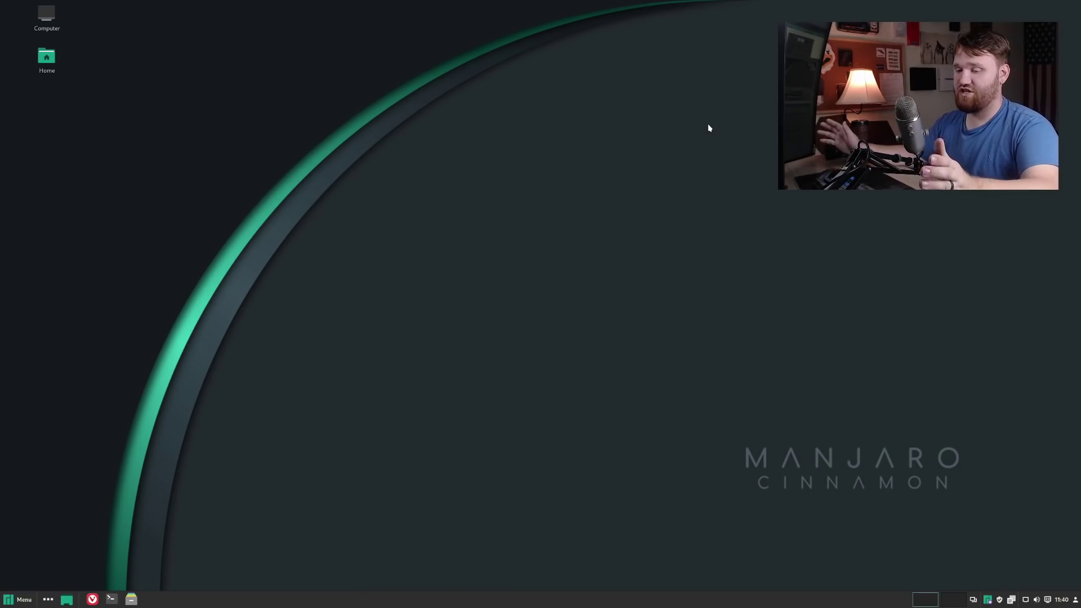